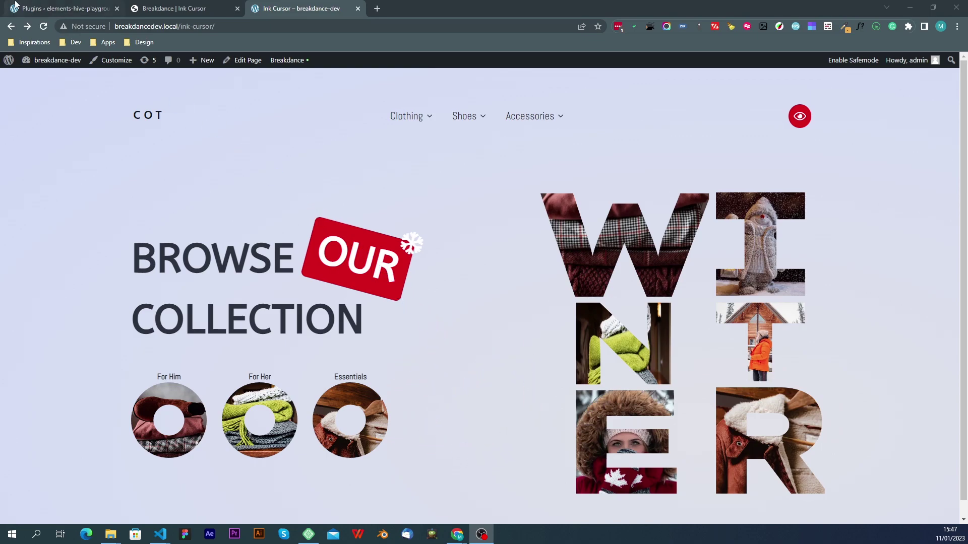
Switch to the Plugins page of the elements-hive-playground site
left_click(67, 6)
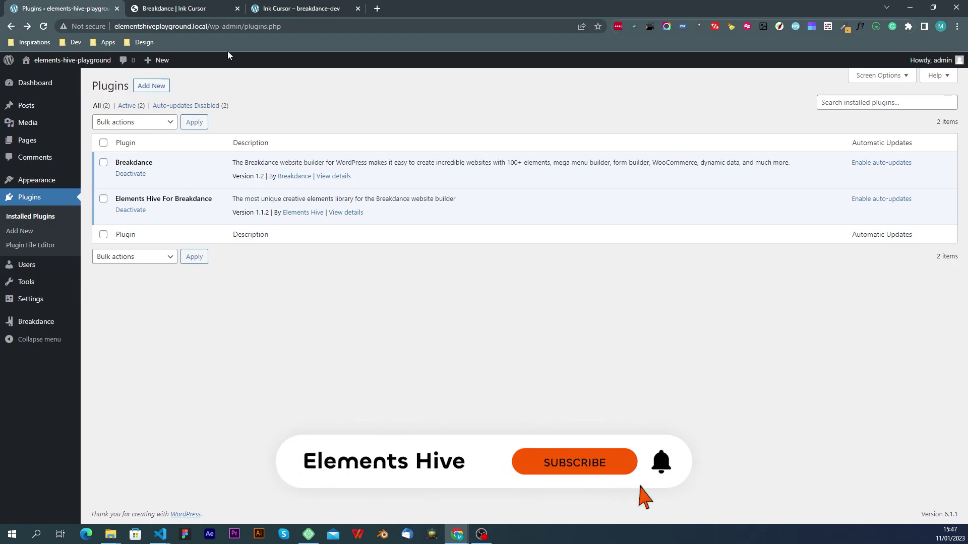
Switch to the Breakdance builder tab that is editing the Ink Cursor page
left_click(202, 6)
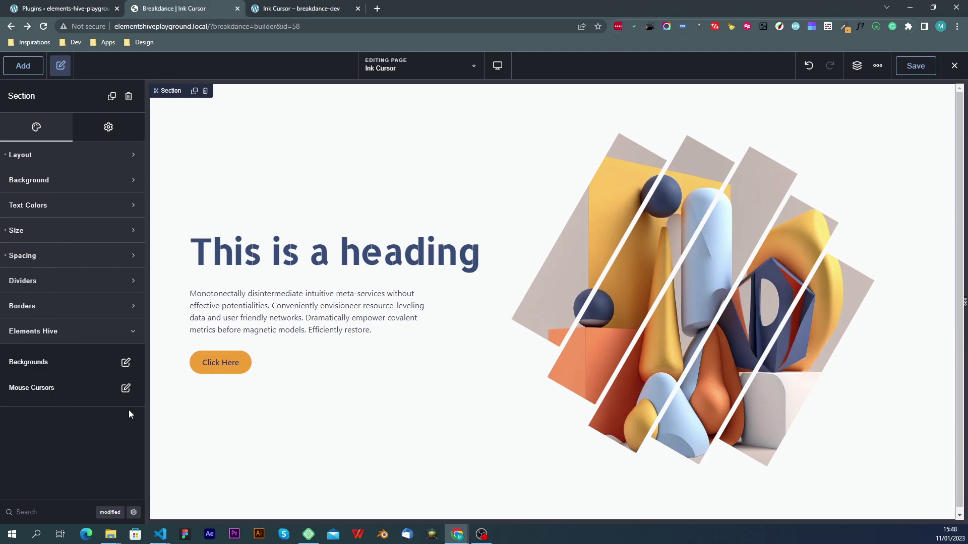
Set the section's Elements Hive Mouse Cursors Cursor Type to Ink Cursor
left_click(126, 388)
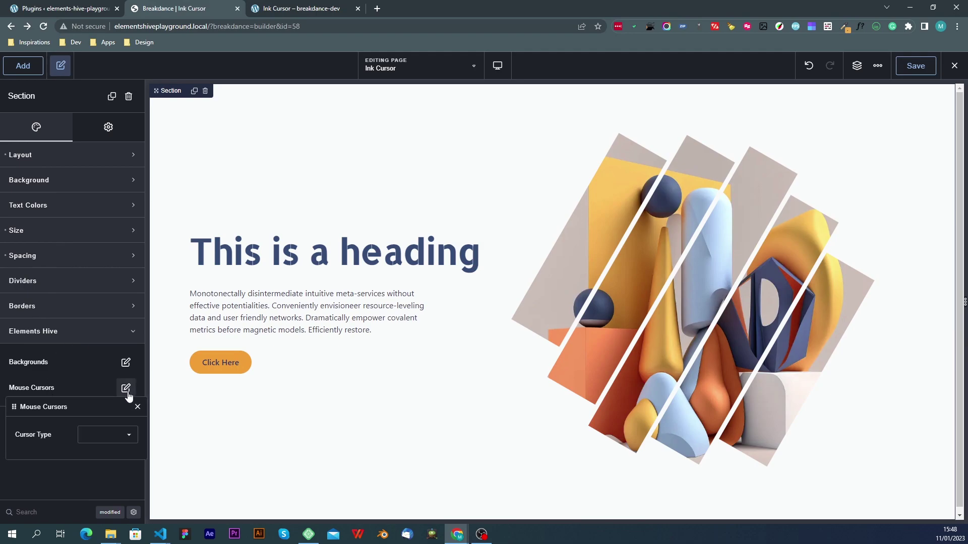
left_click(112, 442)
left_click(107, 448)
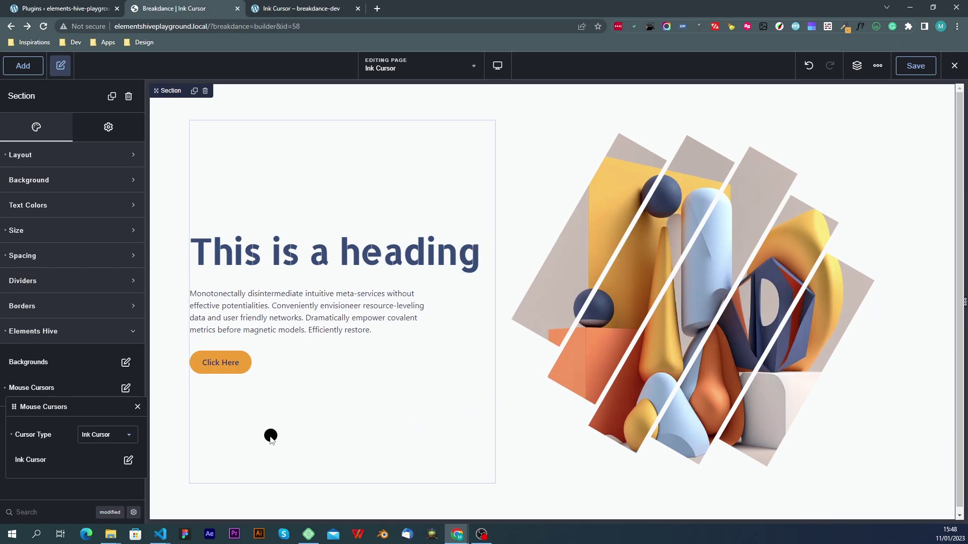
Open the Ink Cursor settings and set its Blend Mode to Difference
left_click(129, 462)
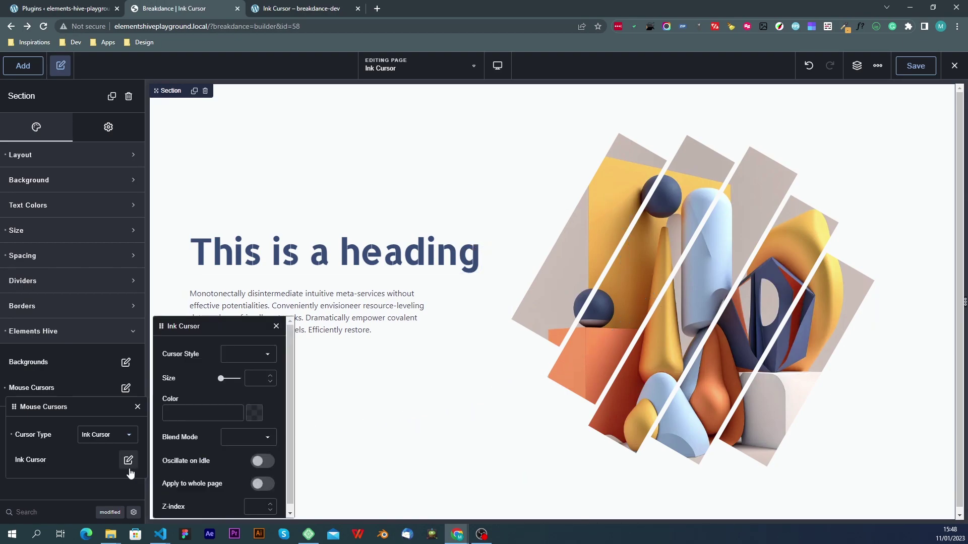
mouse_move(209, 329)
left_mouse_down()
mouse_move(90, 228)
mouse_move(65, 231)
left_mouse_up()
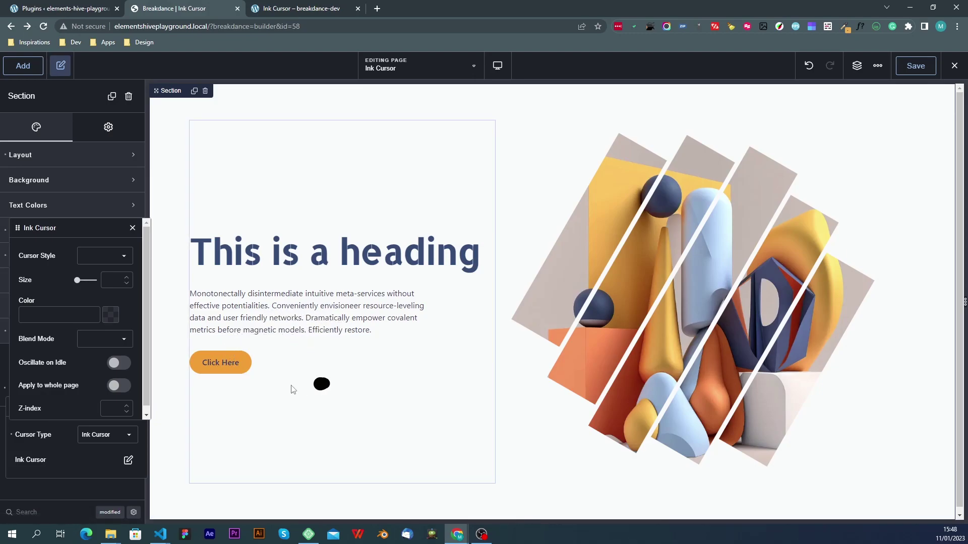
left_click(95, 342)
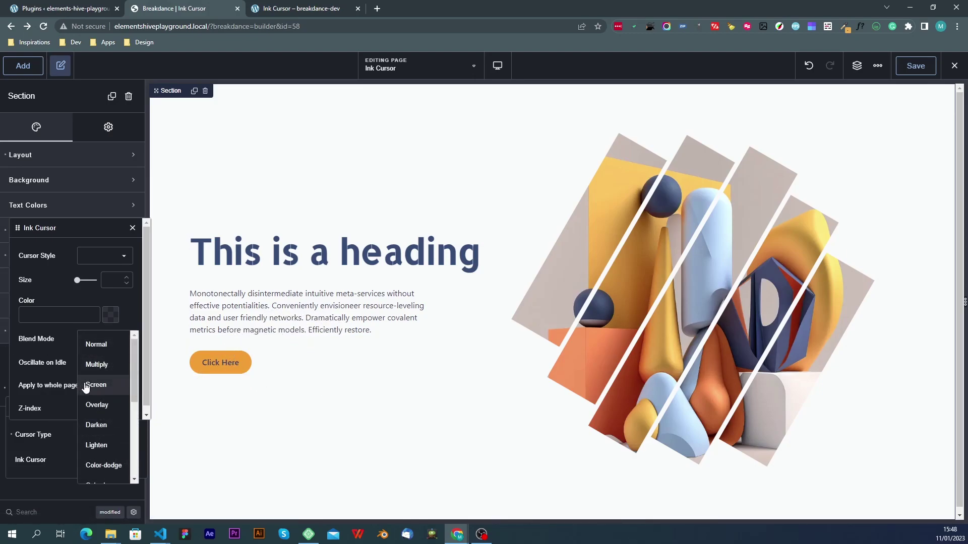
scroll(95, 389, "down", 2)
scroll(106, 437, "down", 2)
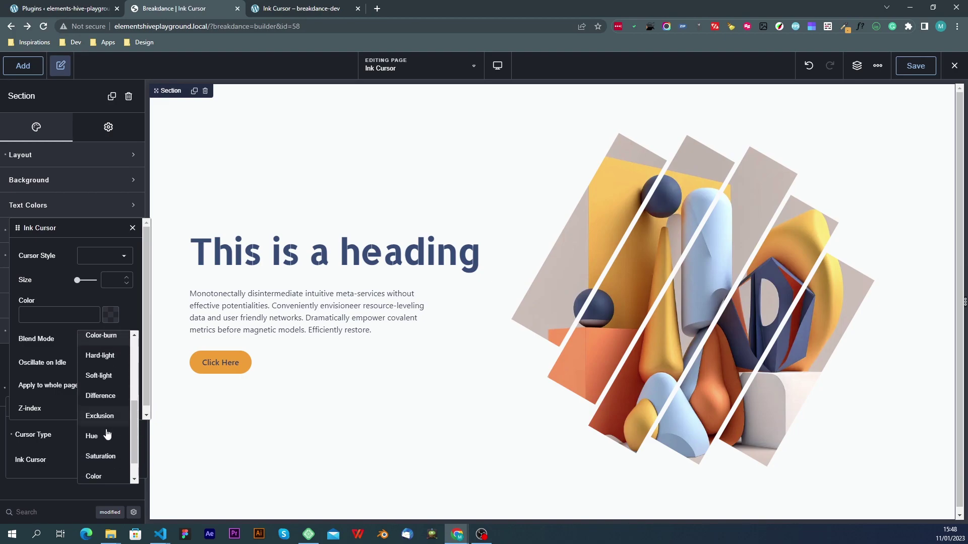
left_click(98, 397)
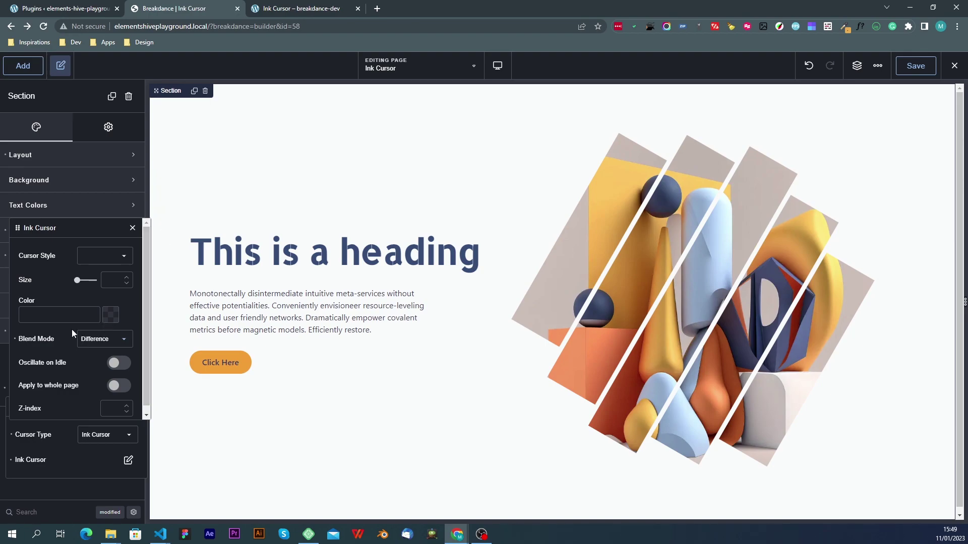
Set the ink cursor colour to white, #FFFFFFFF
left_click(110, 315)
left_click_drag(40, 380, 1, 332)
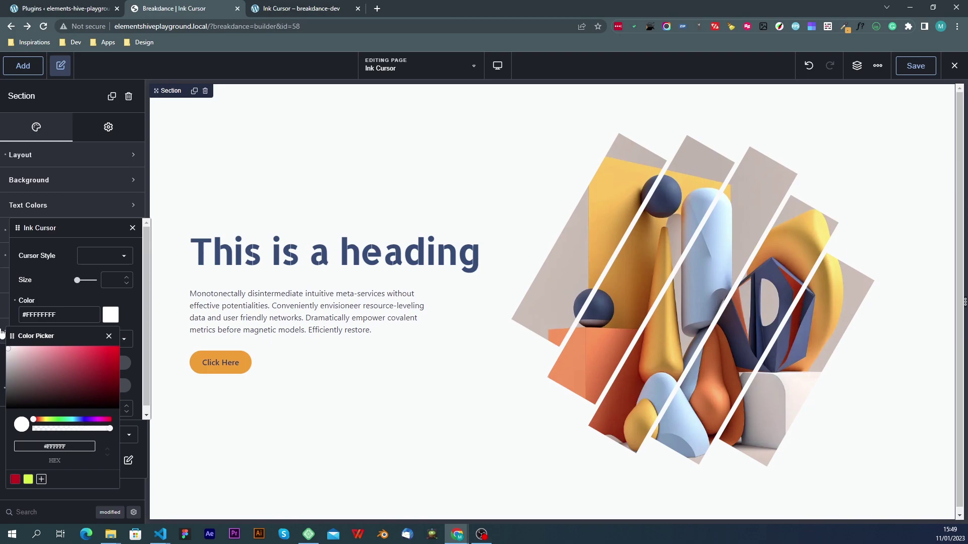
left_click(47, 285)
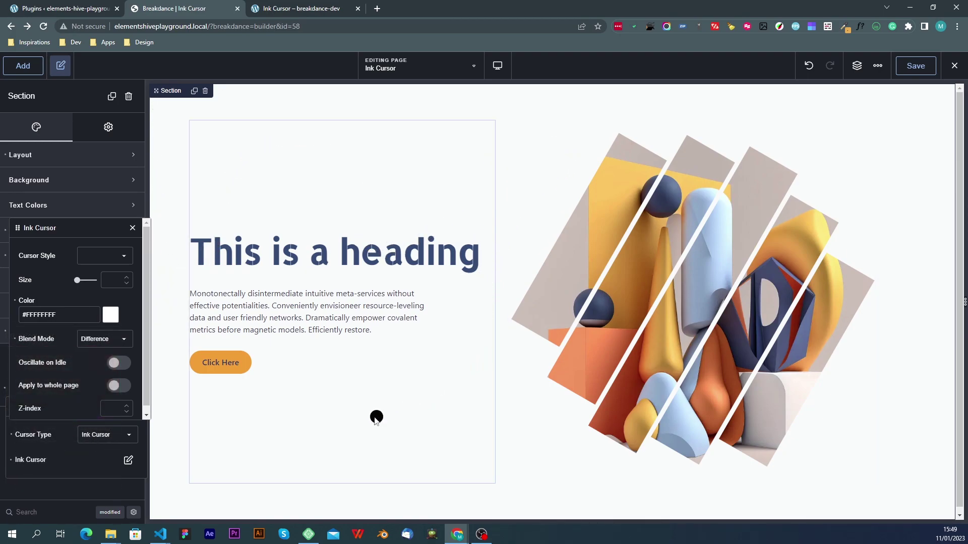
Set the ink cursor Blend Mode back to Normal
left_click(100, 346)
scroll(104, 363, "up", 3)
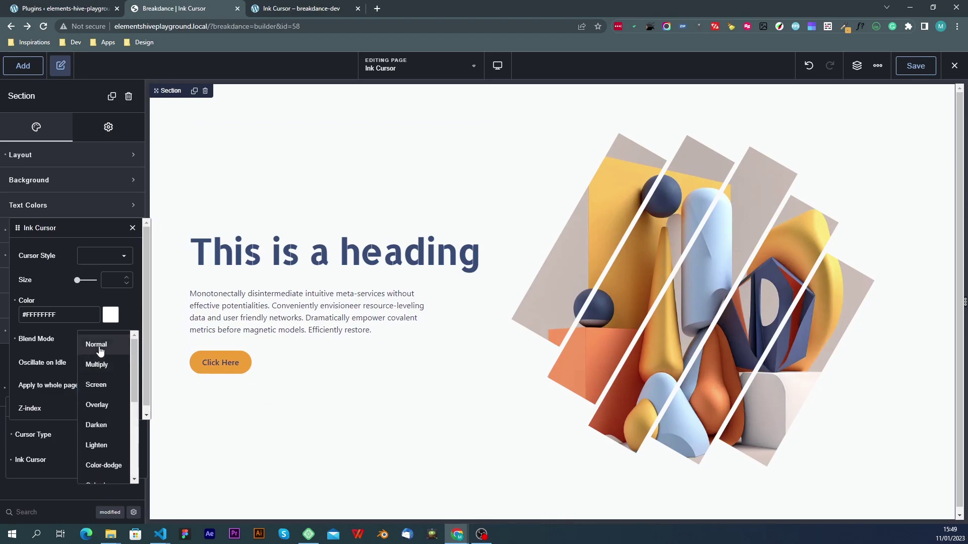
left_click(96, 345)
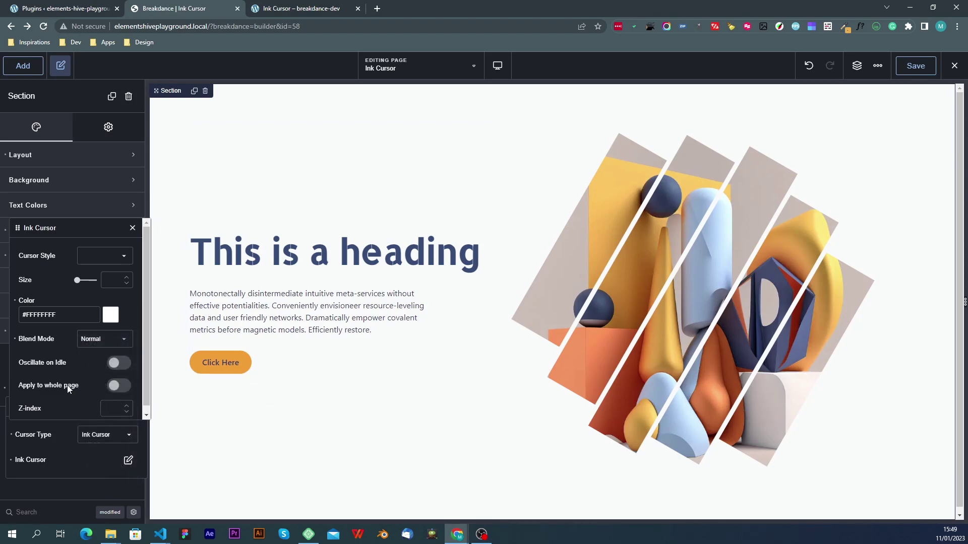
Change the ink cursor colour to black, #000000FF
left_click(110, 316)
left_click_drag(47, 362, 2, 450)
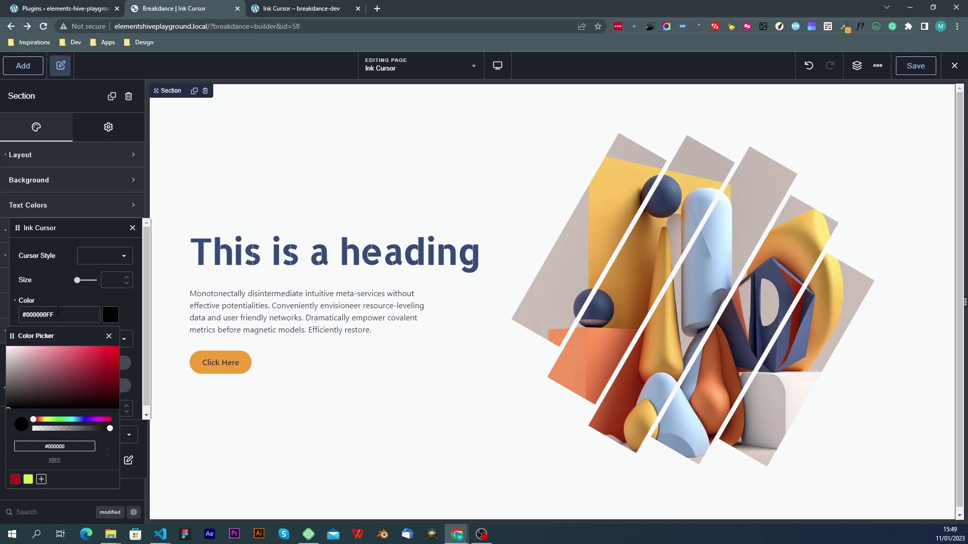
left_click(42, 292)
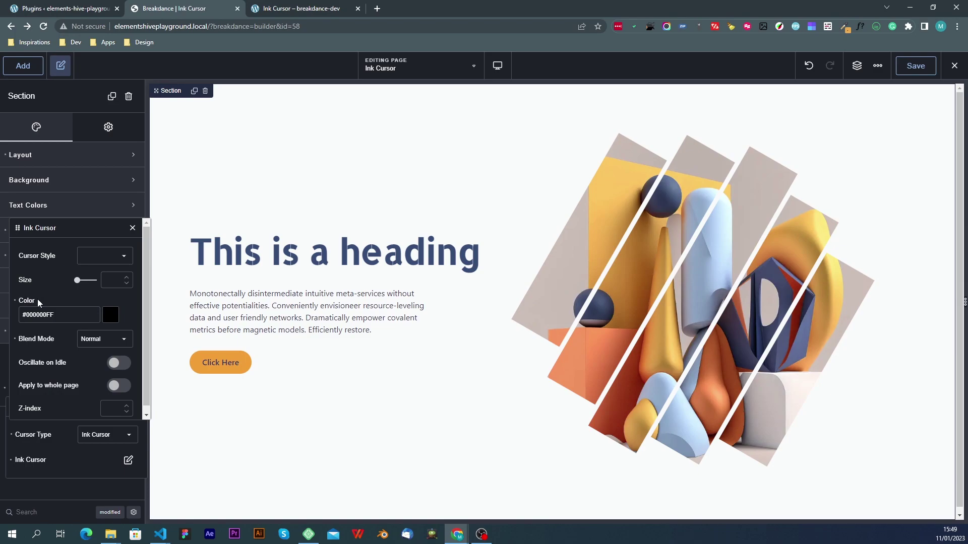
Try the Drop, Track and Droplet ink cursor styles in turn
left_click(103, 258)
left_click(104, 262)
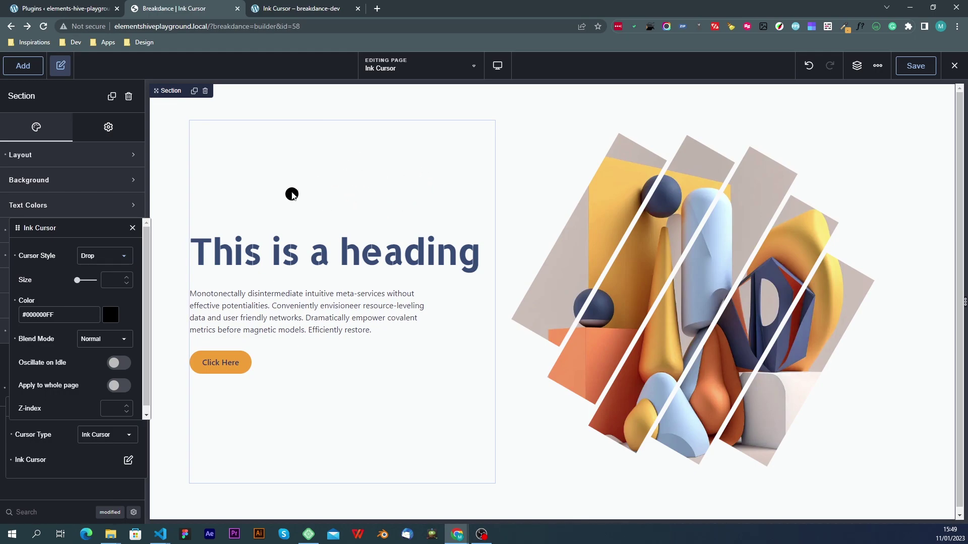
left_click(118, 256)
left_click(101, 278)
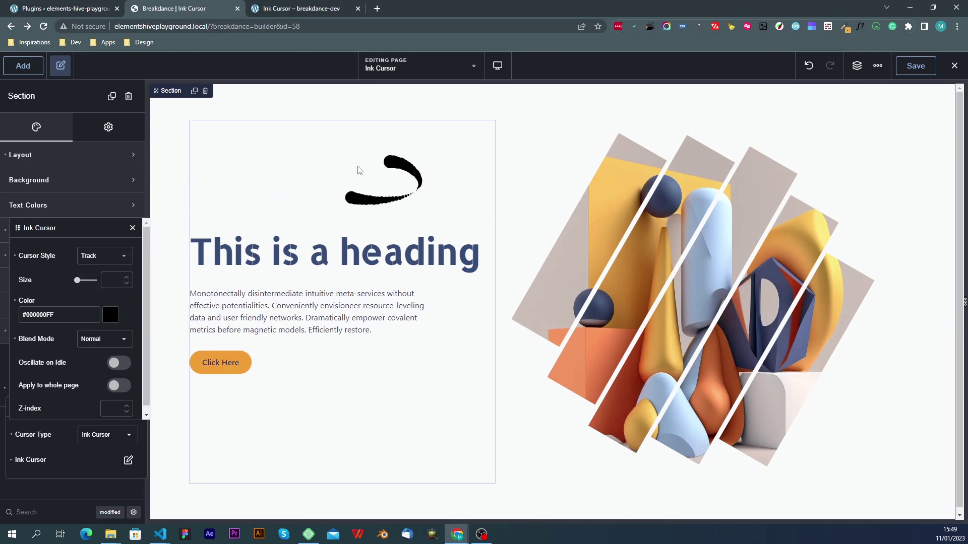
left_click(106, 255)
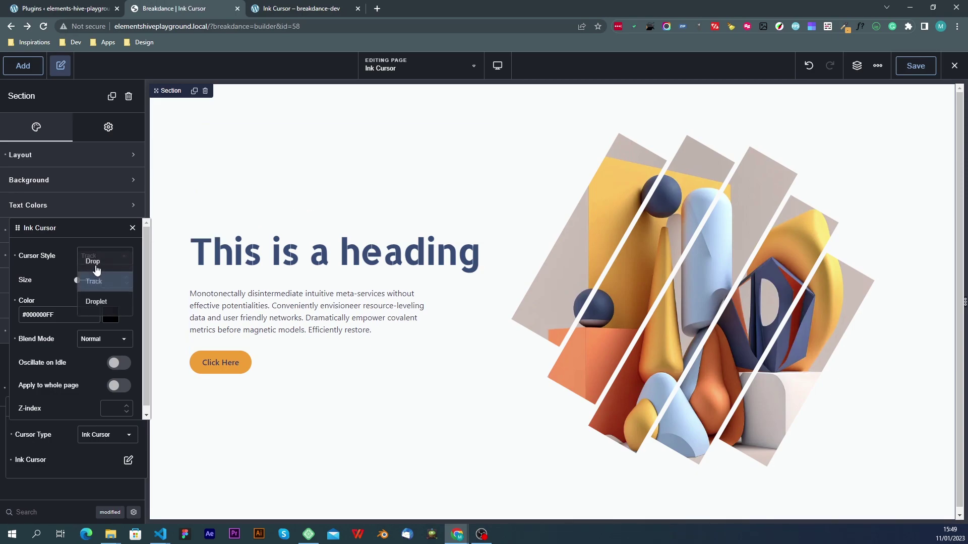
left_click(98, 262)
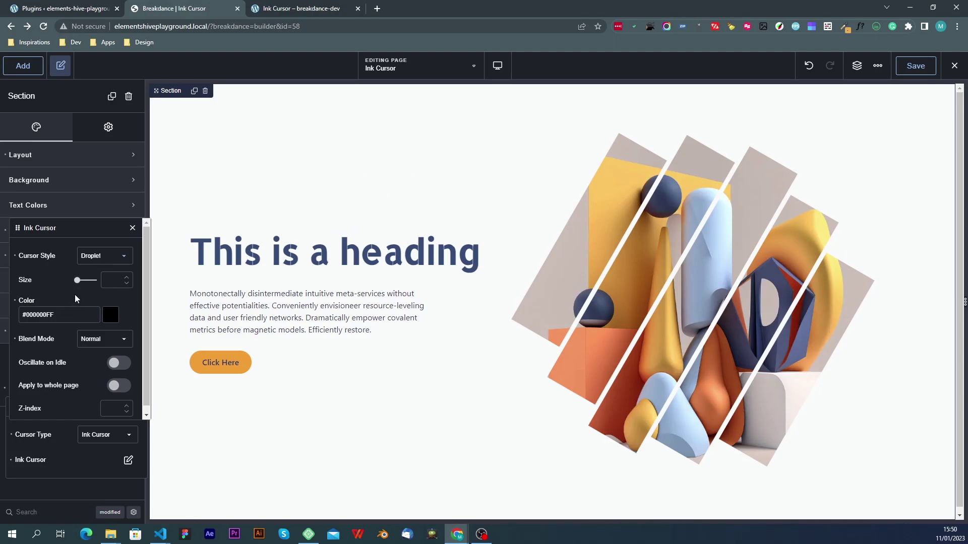
Adjust the cursor Size slider and set the Cursor Style back to Drop
left_click_drag(84, 286, 87, 286)
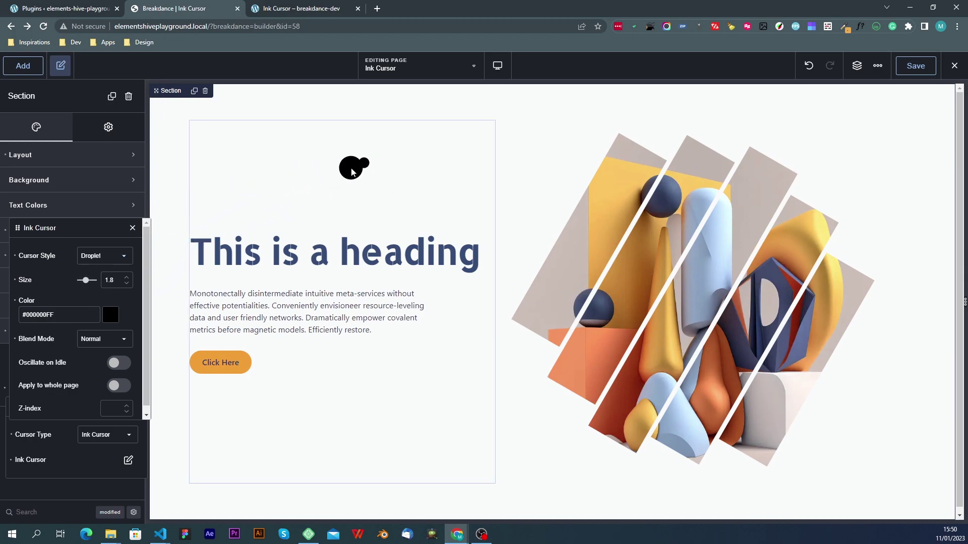
left_click_drag(87, 284, 88, 283)
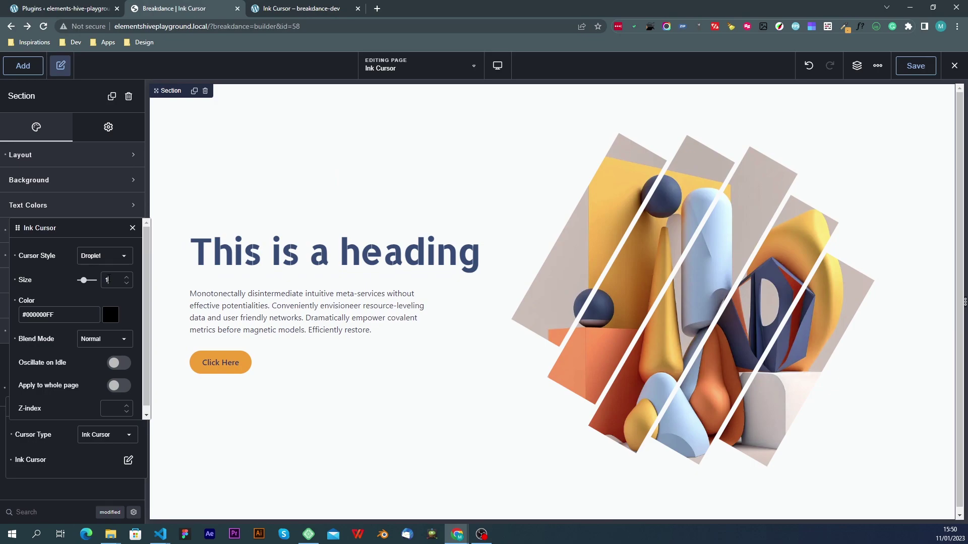
left_click(103, 263)
left_click(96, 262)
Try red, cyan and purple, then settle on dark purple #1F154EFF for the ink
left_click(109, 318)
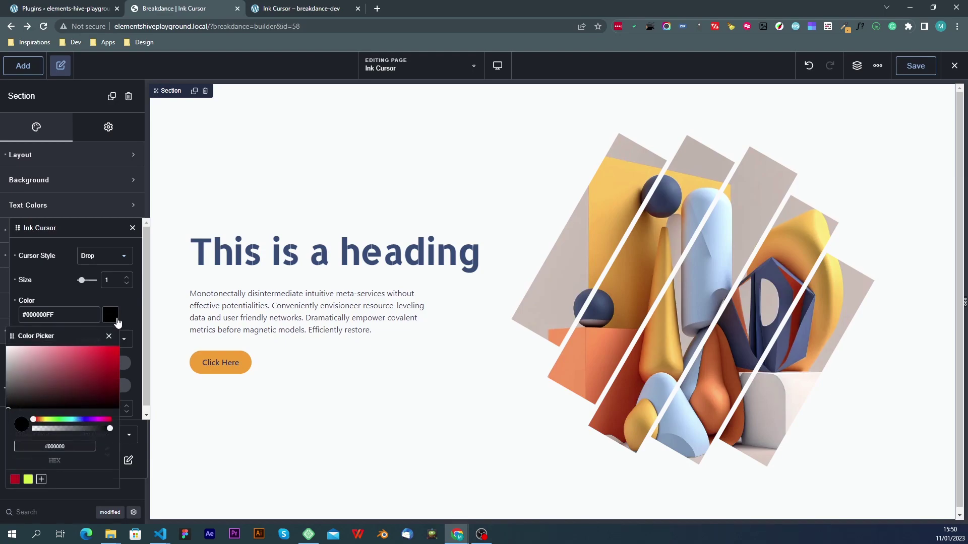
left_click(116, 353)
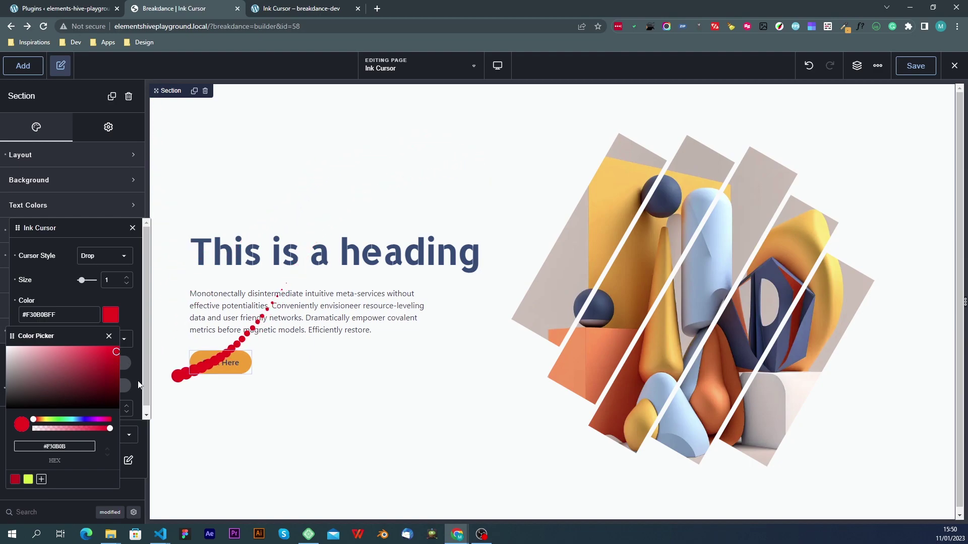
left_click(72, 420)
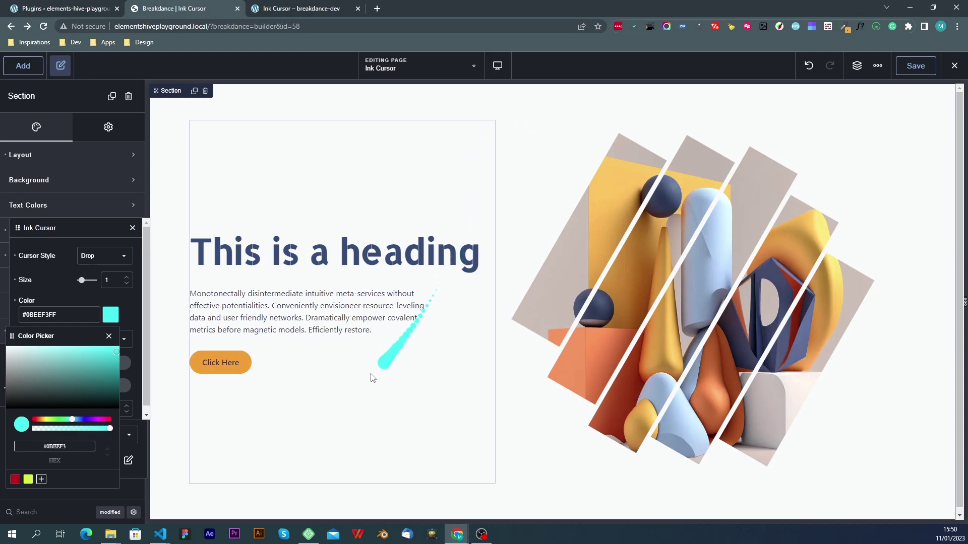
left_click(87, 420)
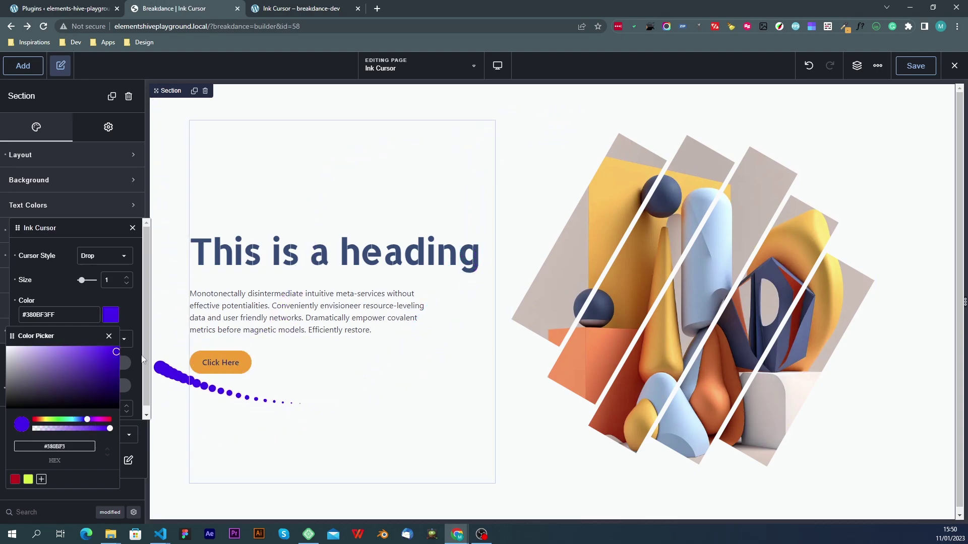
left_click(91, 393)
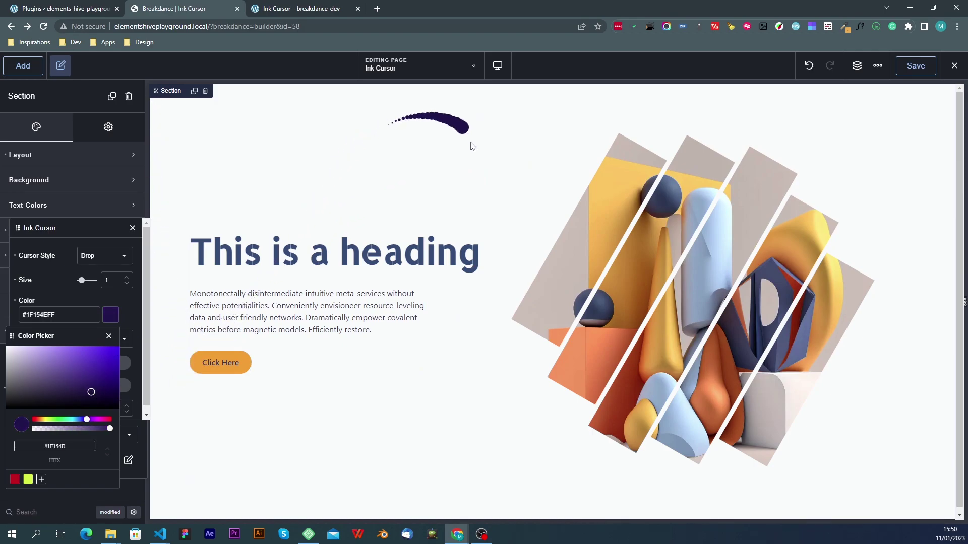
left_click(63, 299)
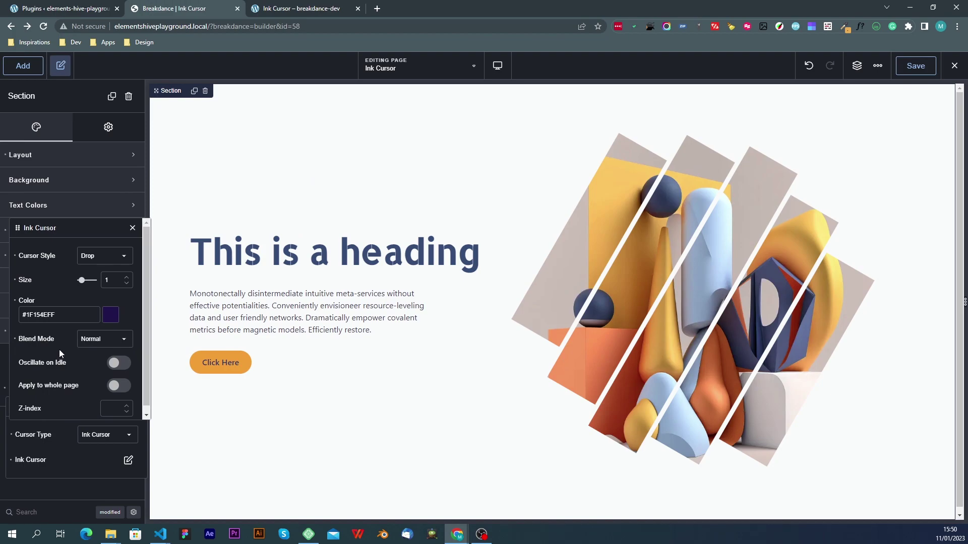
Try the Exclusion blend mode, then set the ink cursor to Difference
left_click(94, 340)
scroll(98, 367, "down", 4)
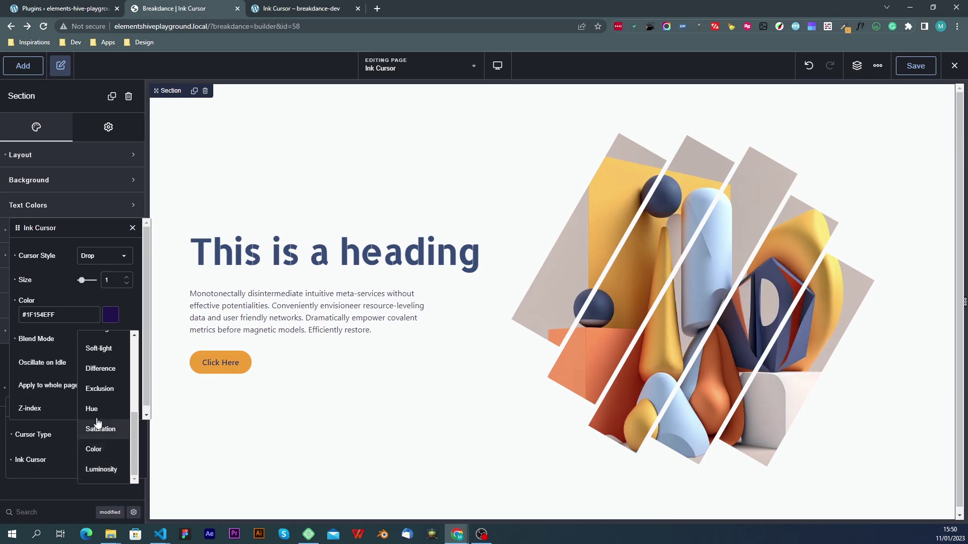
left_click(97, 391)
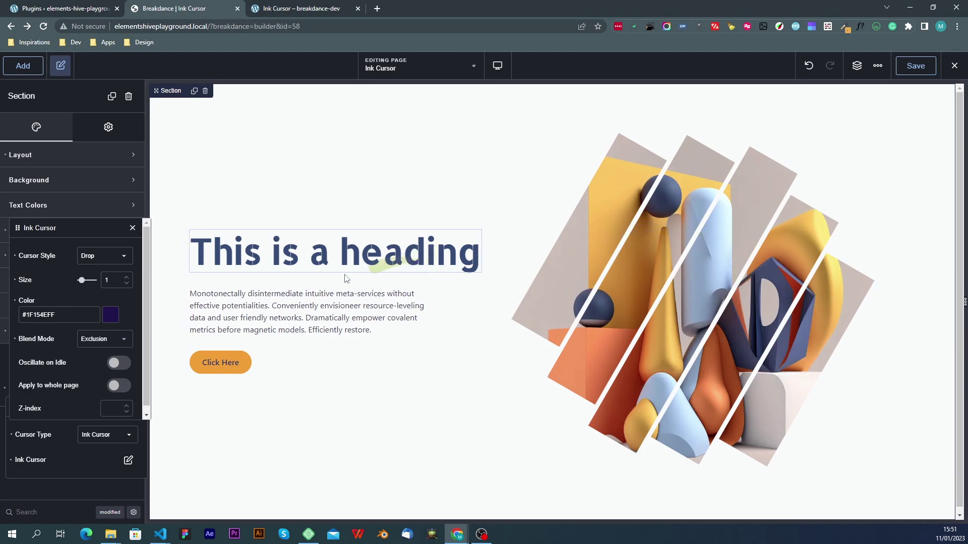
left_click(112, 340)
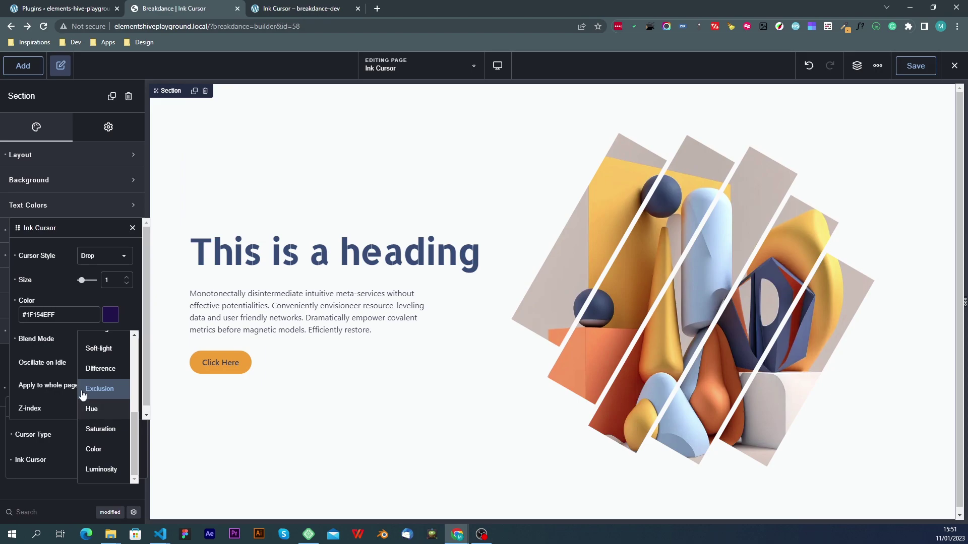
left_click(91, 370)
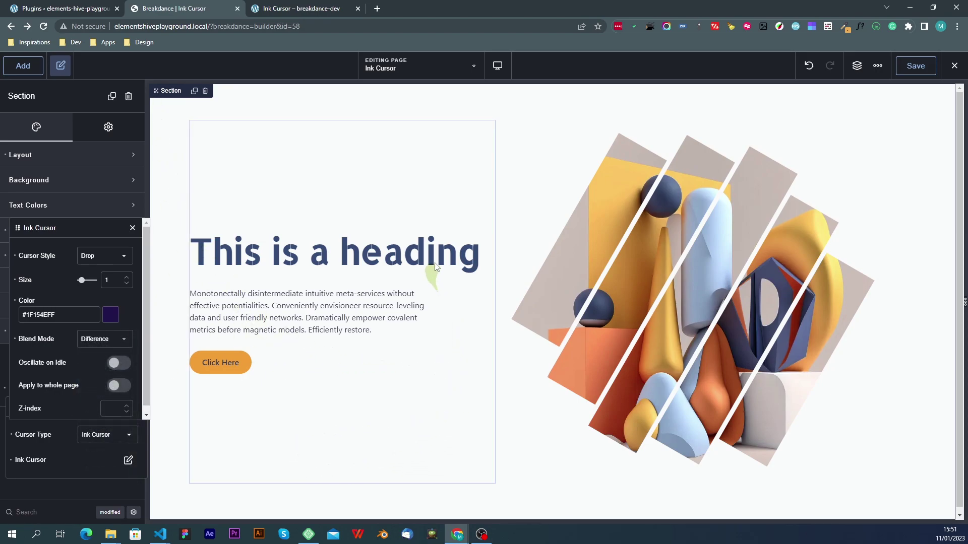
Briefly try a deep crimson, then make the ink colour black, #000000FF
left_click(111, 316)
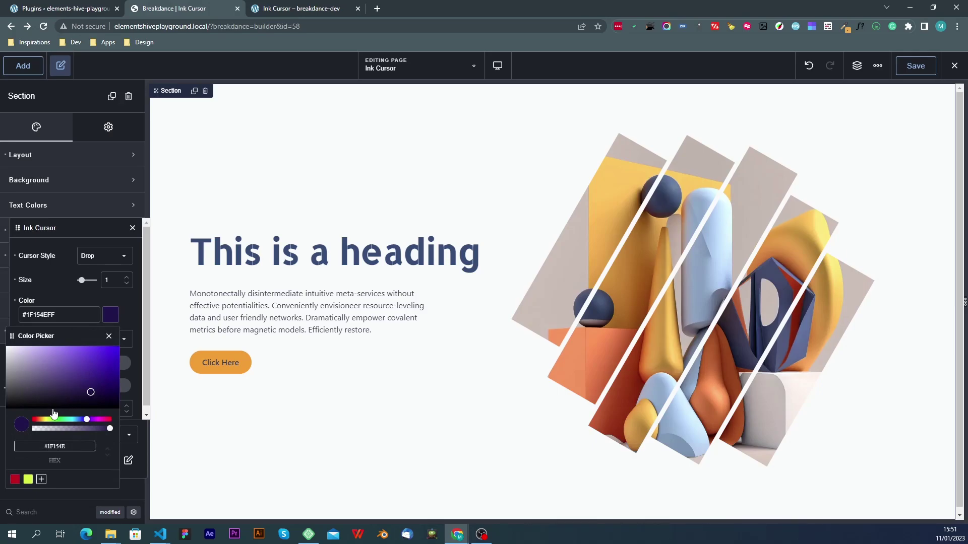
left_click_drag(80, 424, 108, 421)
left_click_drag(108, 386, 112, 368)
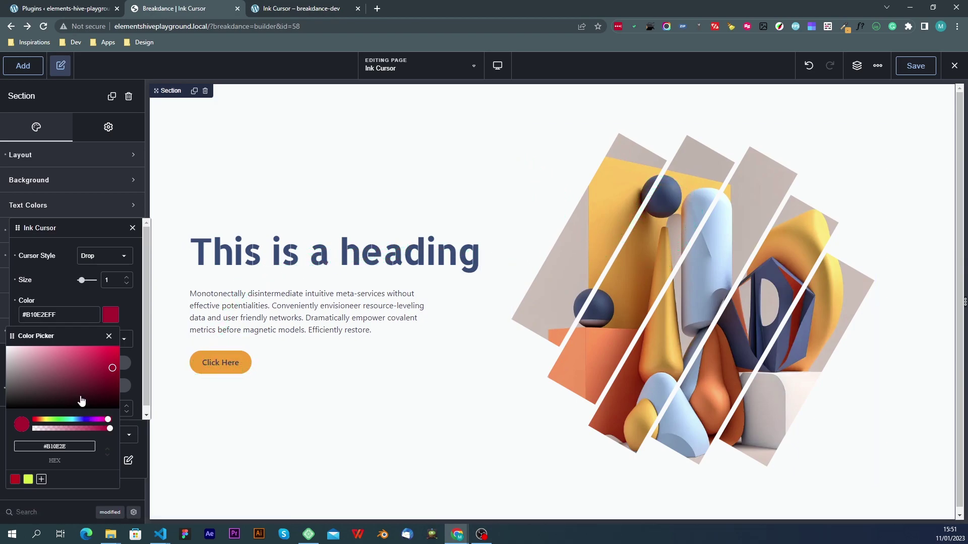
left_click_drag(77, 378, 2, 420)
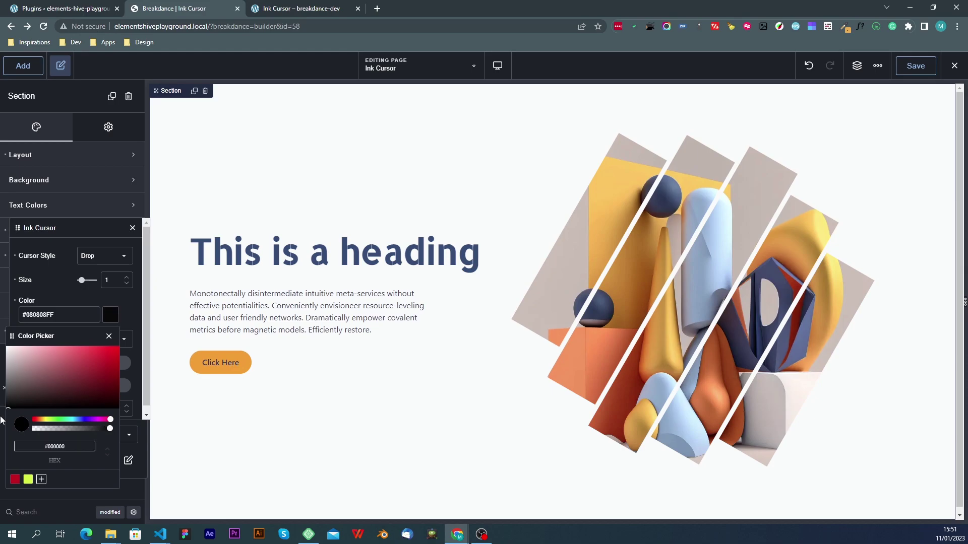
Turn on Oscillate on Idle and try the Track cursor style
left_click(54, 292)
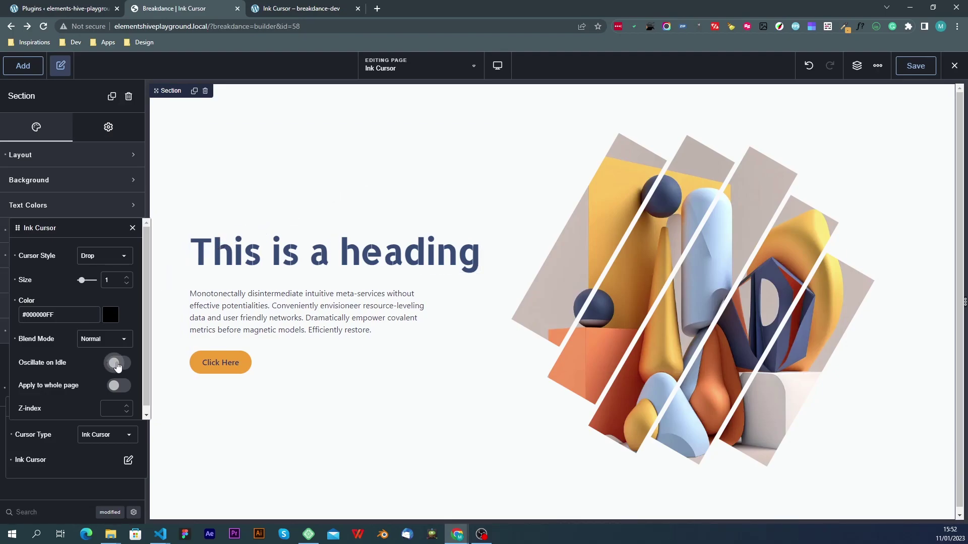
left_click(116, 364)
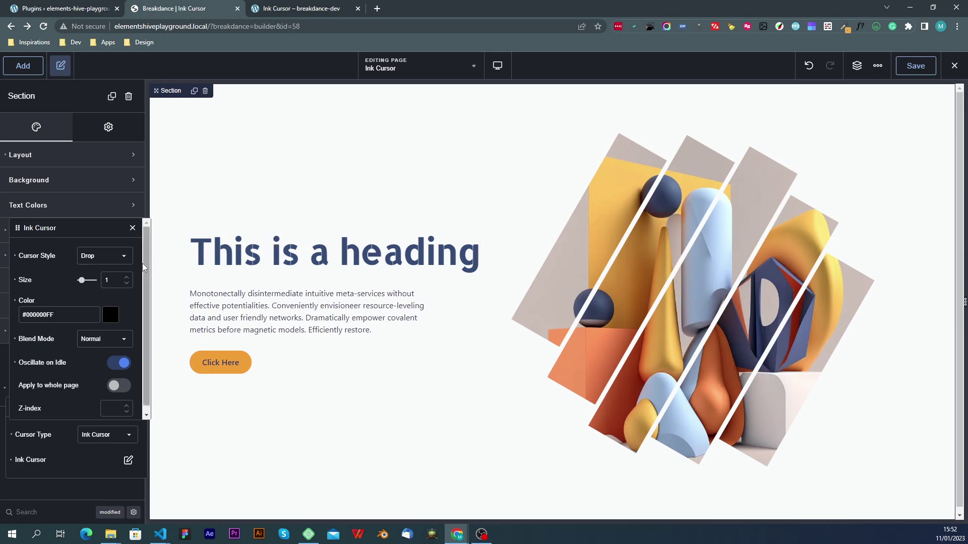
left_click(121, 255)
left_click(101, 280)
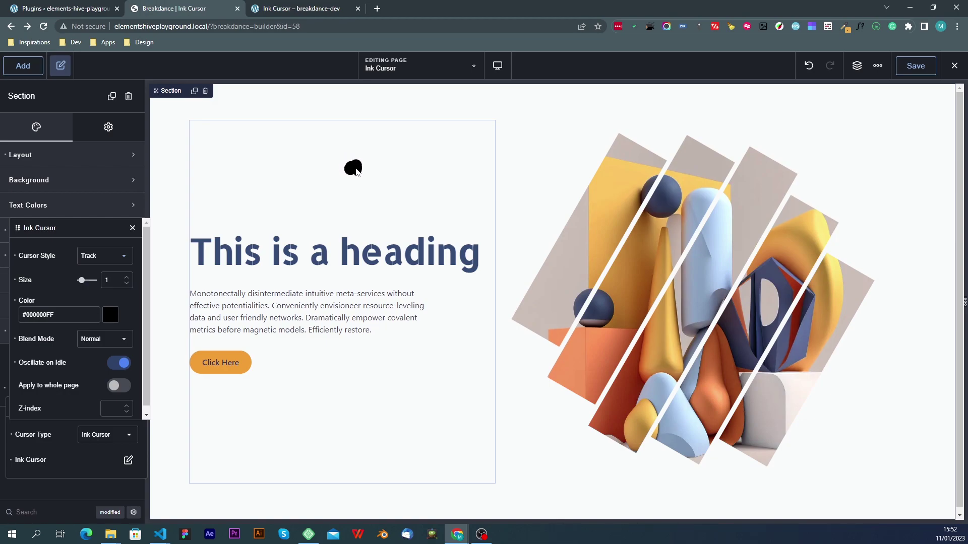
Switch to the Droplet style, turn Oscillate on Idle off, and close the cursor settings
left_click(79, 257)
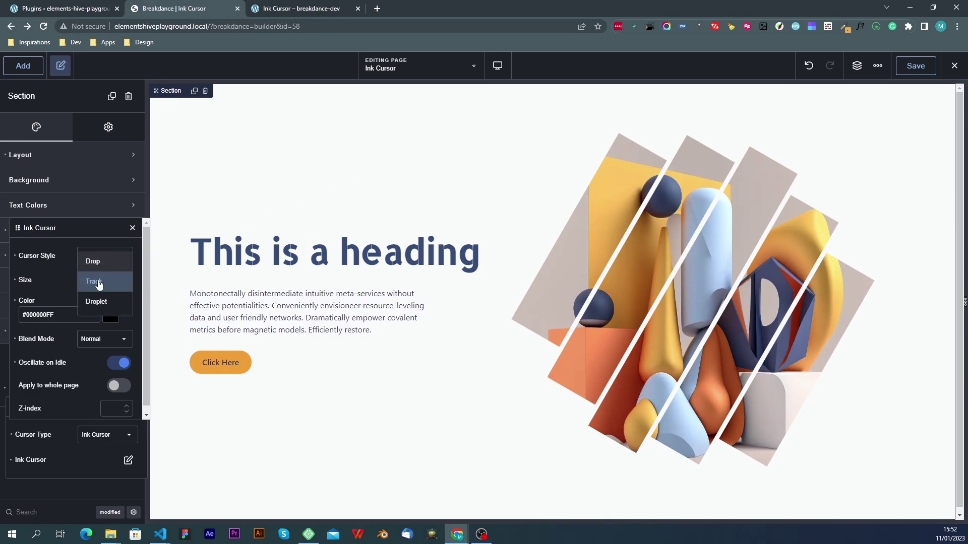
left_click(106, 307)
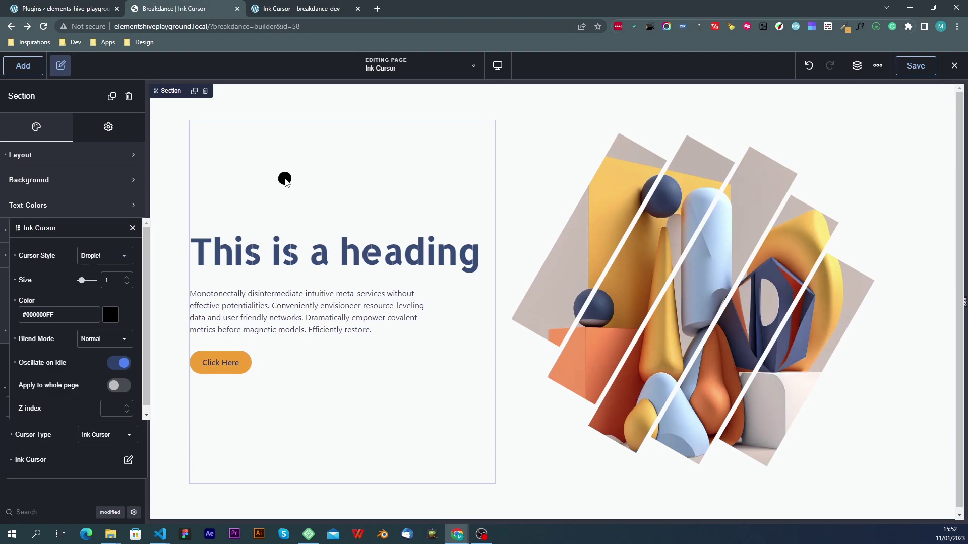
left_click(117, 363)
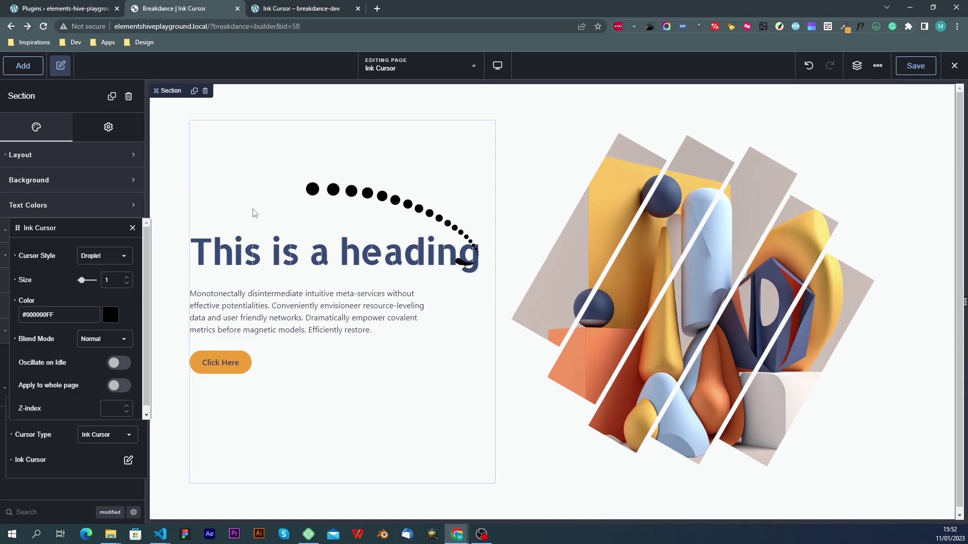
left_click(161, 156)
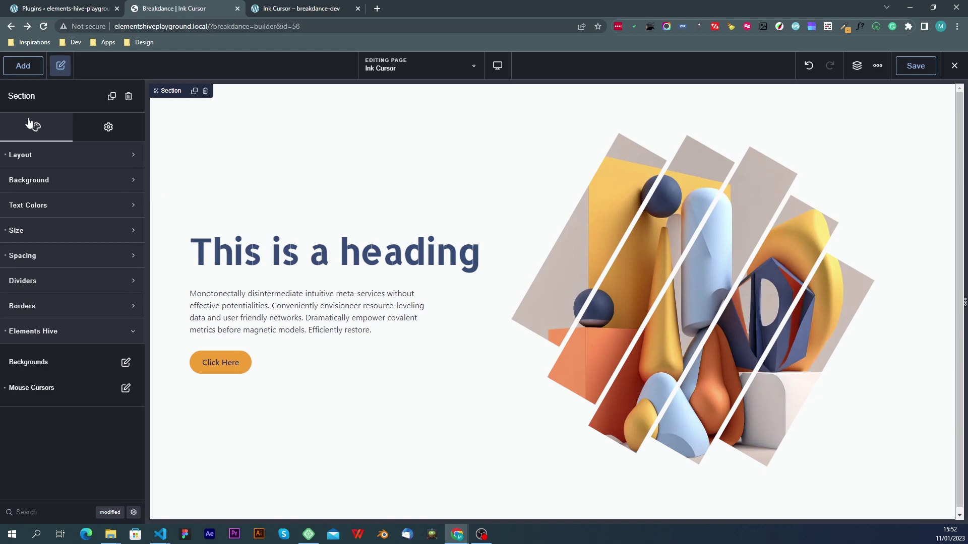
Add a Section at the page bottom with a Heading whose text is 'Another Section'
left_click(27, 67)
left_click(38, 201)
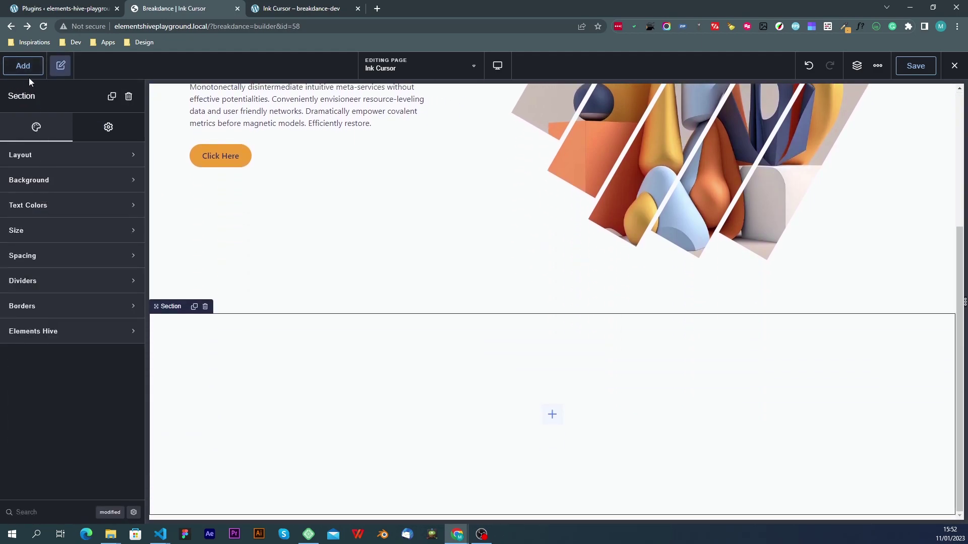
left_click(28, 74)
left_click(60, 279)
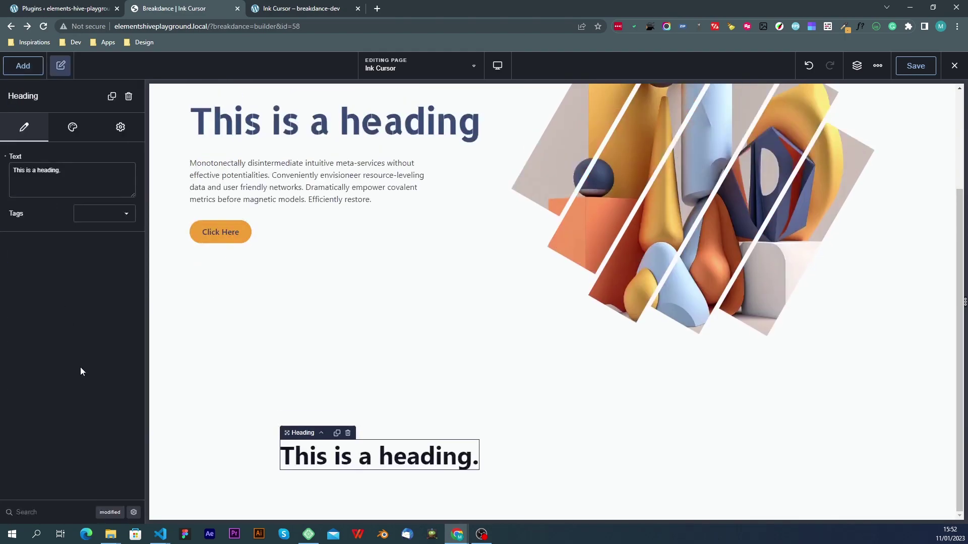
triple_click(45, 177)
type("Another")
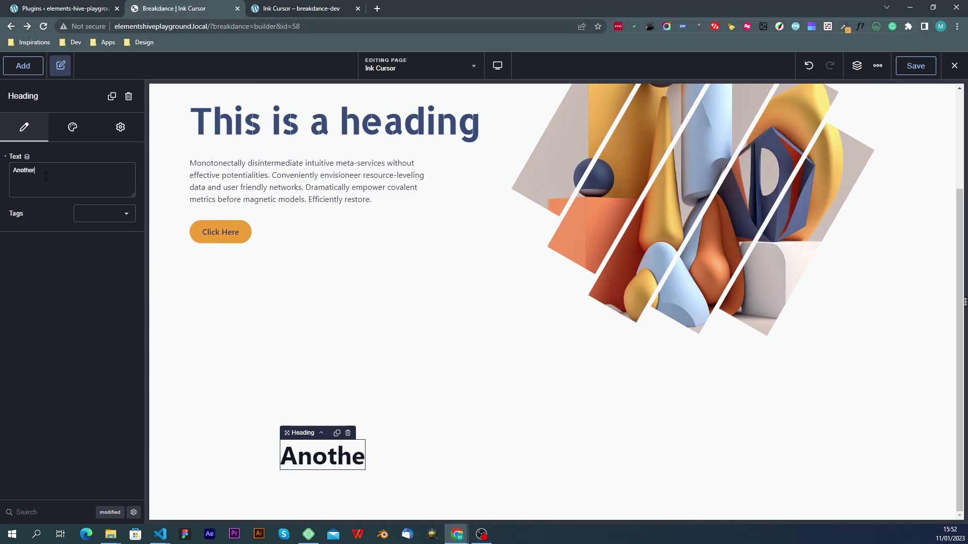
type(" Section")
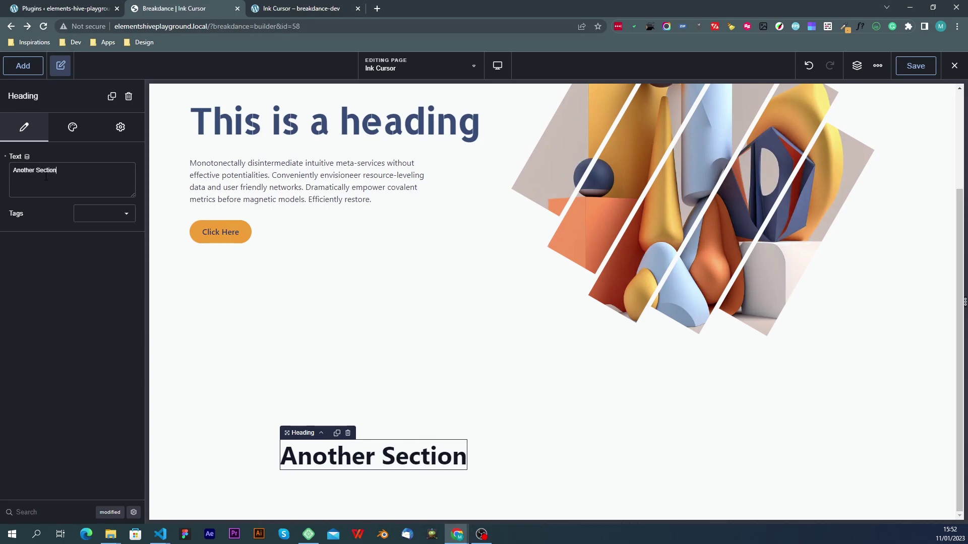
Select the top section and open its Ink Cursor mouse cursor settings
left_click(278, 283)
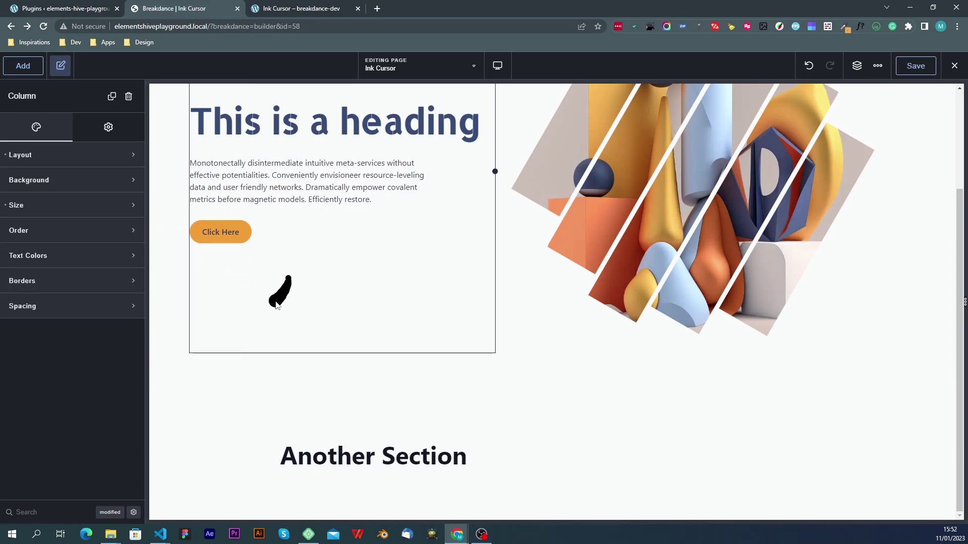
left_click(174, 310)
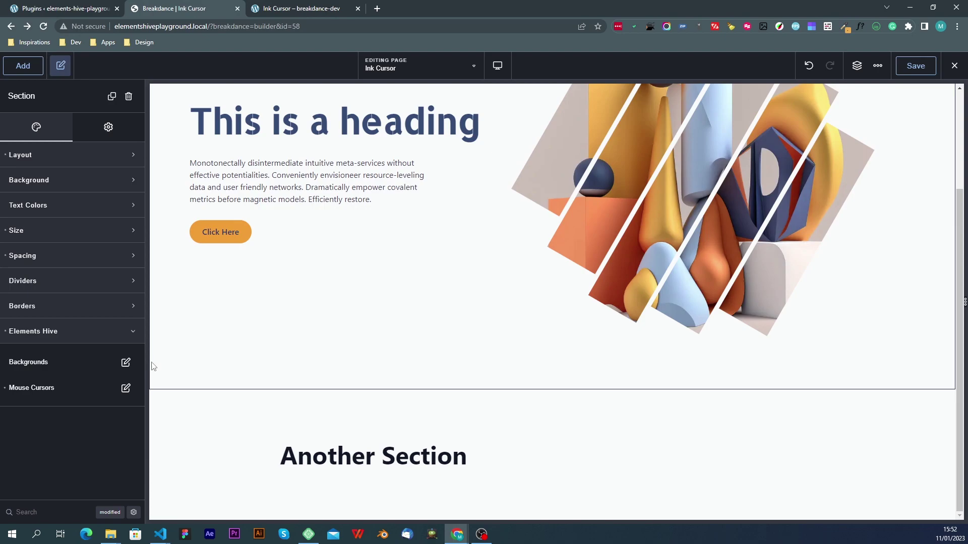
left_click(126, 389)
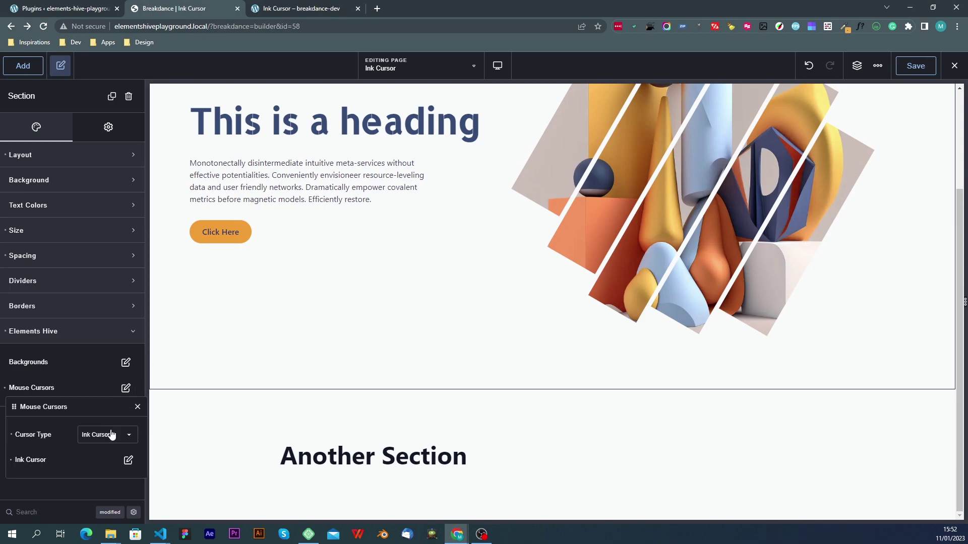
left_click(127, 460)
Toggle Apply to whole page on and off again, then close the Ink Cursor settings
left_click(262, 483)
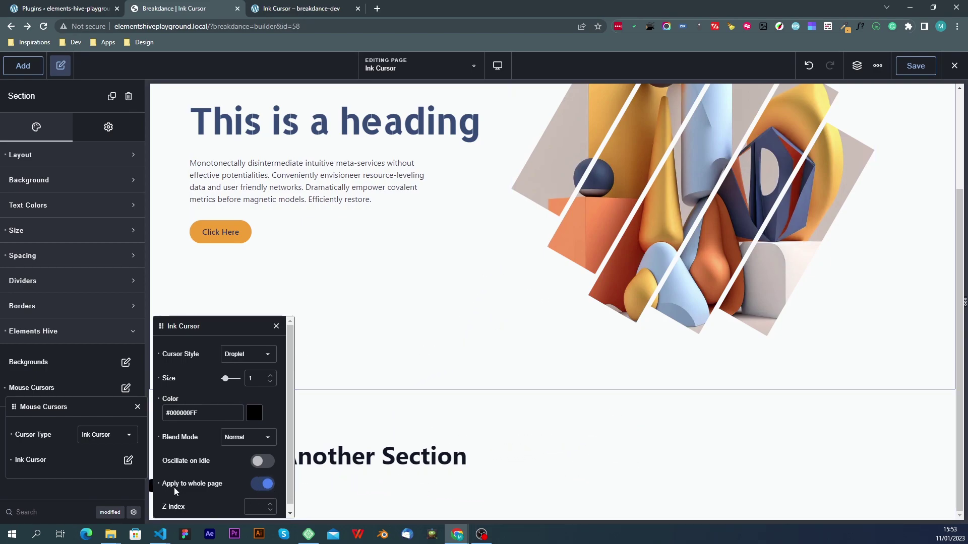
left_click(253, 483)
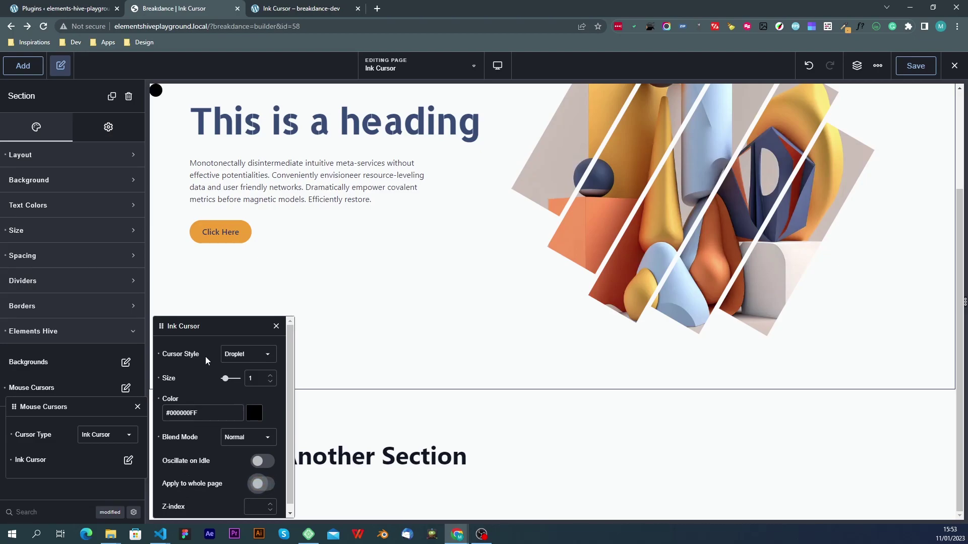
left_click_drag(207, 324, 80, 237)
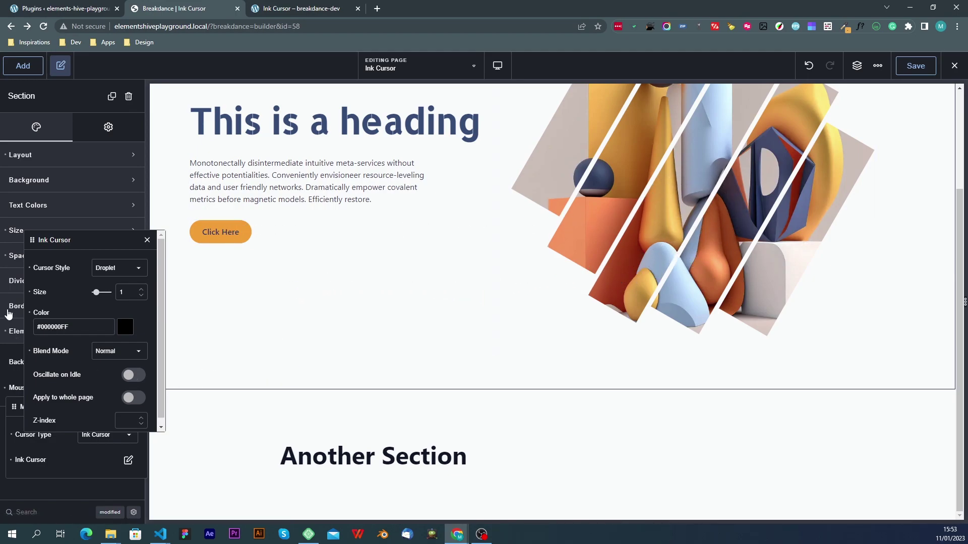
left_click(147, 240)
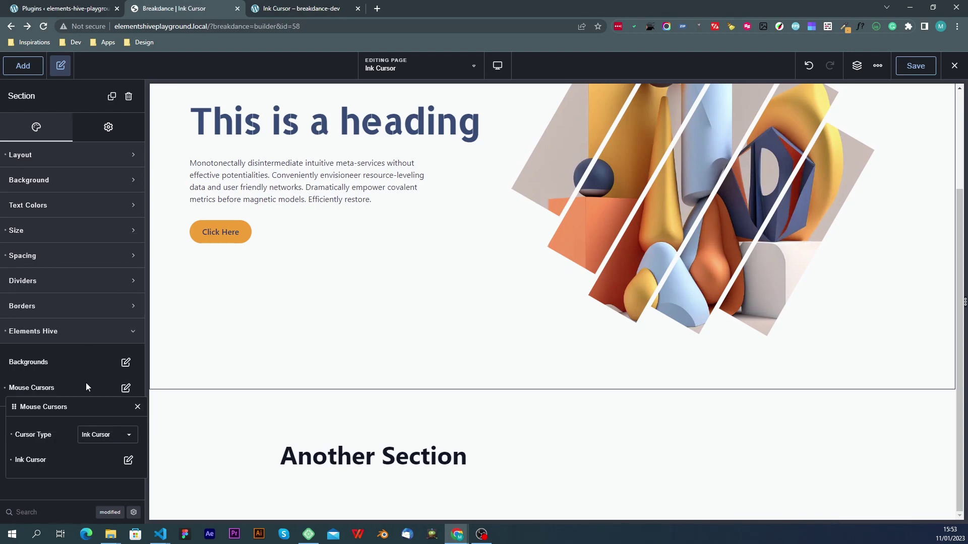
Reopen the top section's Ink Cursor settings and turn on Apply to whole page
left_click(137, 408)
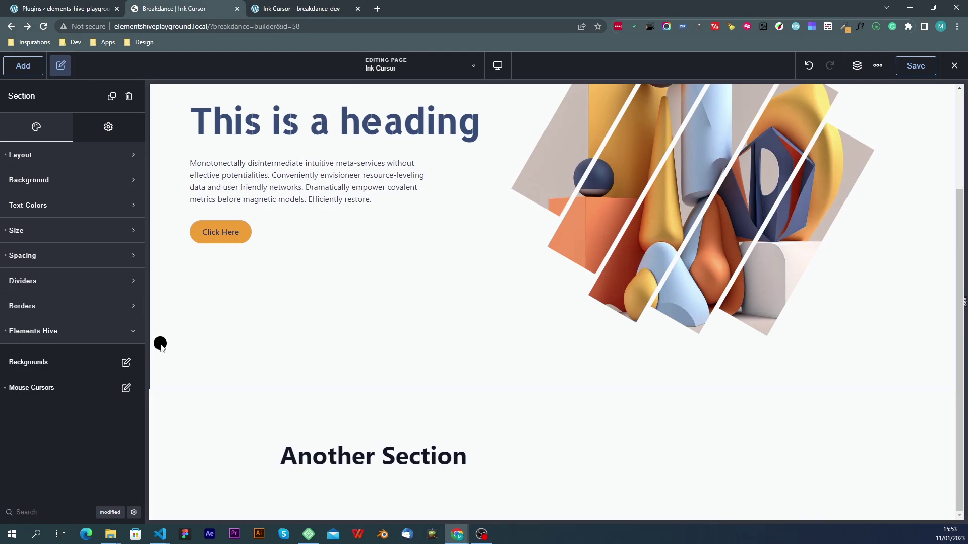
left_click(126, 388)
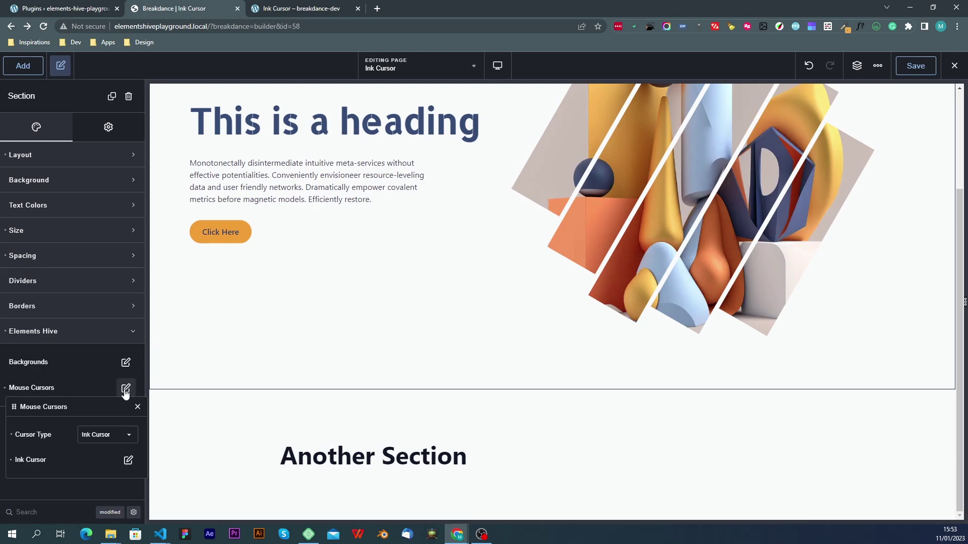
left_click(128, 460)
left_click(257, 484)
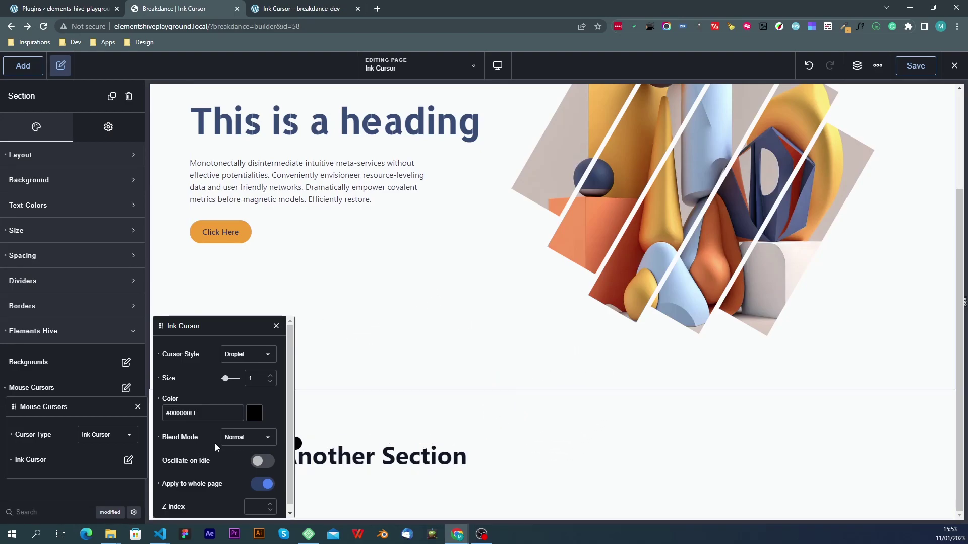
Set the ink cursor's Blend Mode to Difference and its colour to white #FFFFFF
left_click(250, 437)
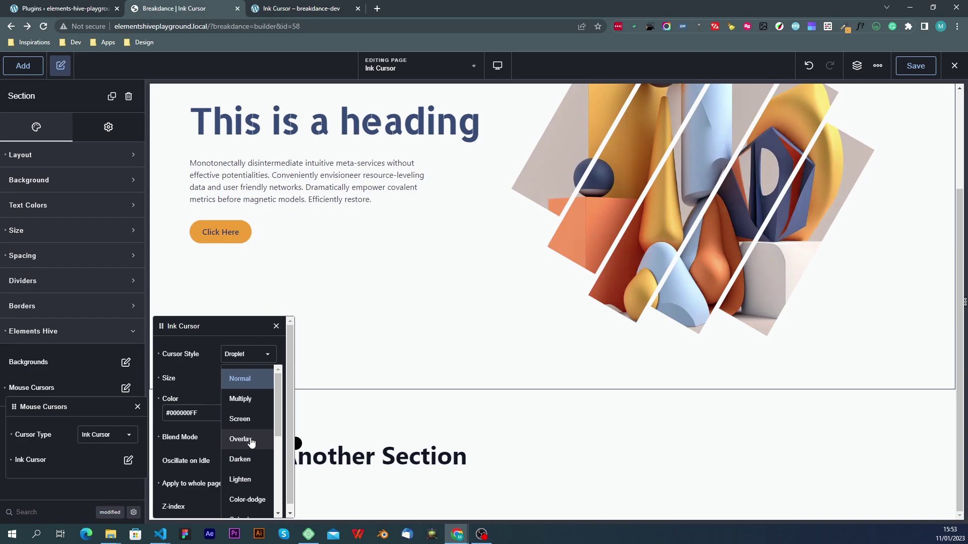
scroll(254, 468, "down", 2)
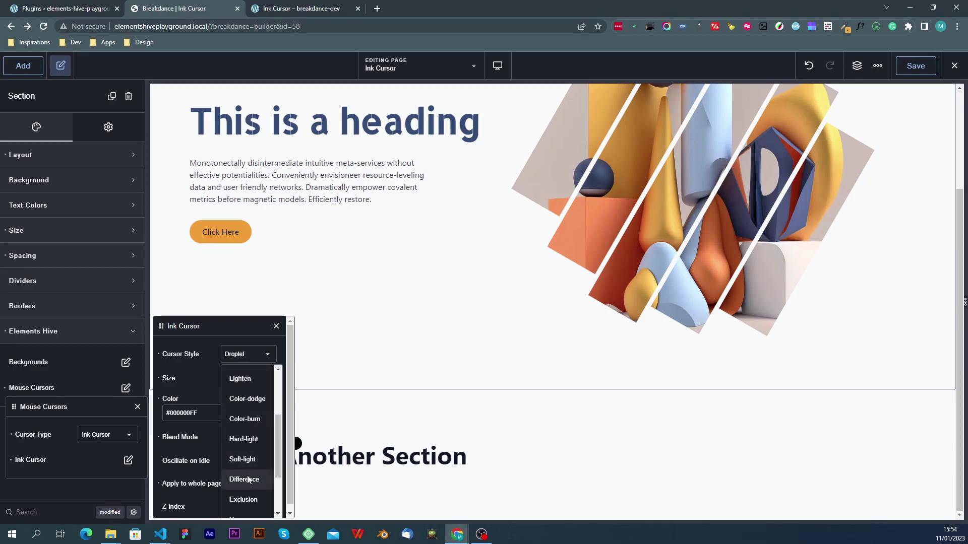
left_click(247, 478)
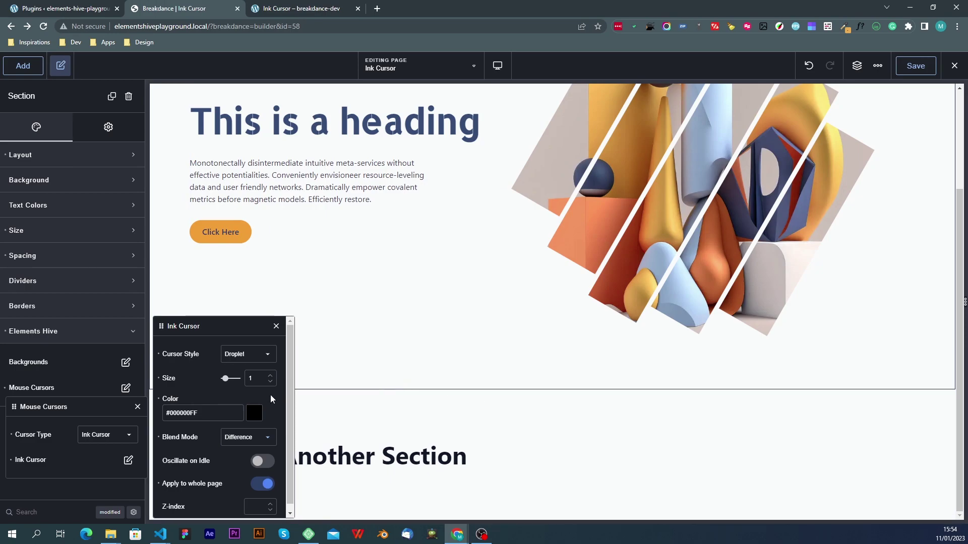
left_click(259, 414)
mouse_move(205, 406)
left_mouse_down()
mouse_move(164, 385)
mouse_move(135, 344)
left_mouse_up()
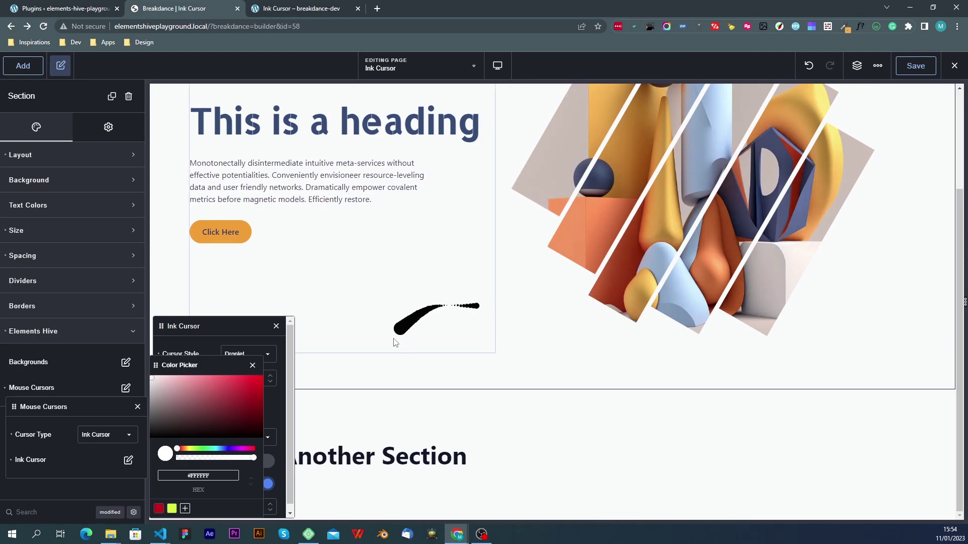
Try purple and green #96EC8B backgrounds on the lower section, then clear its background colour
left_click(501, 406)
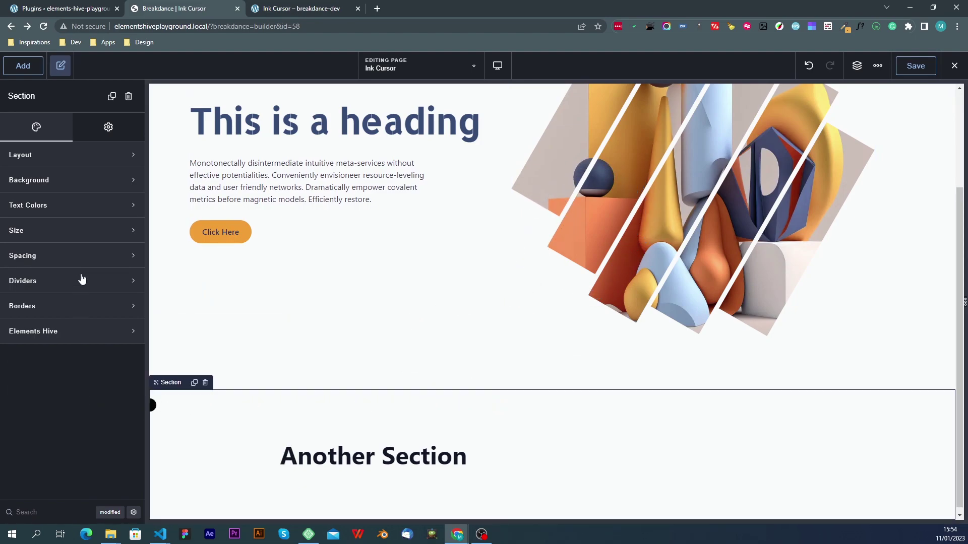
left_click(85, 180)
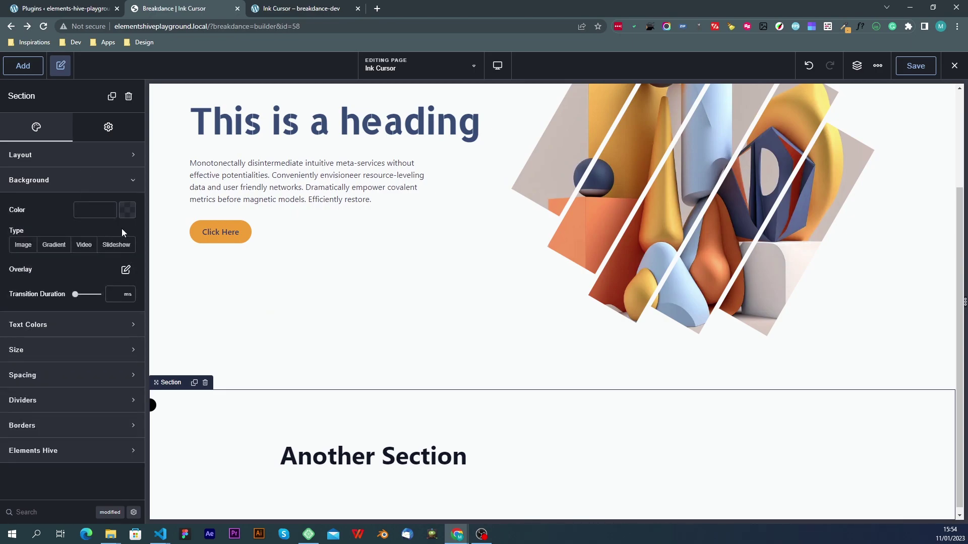
left_click(127, 210)
left_click(71, 249)
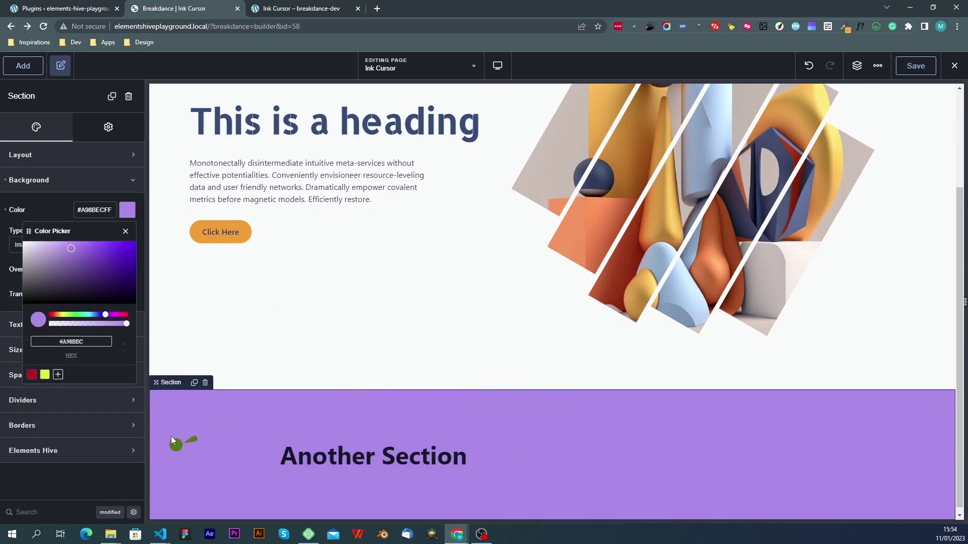
left_click(74, 315)
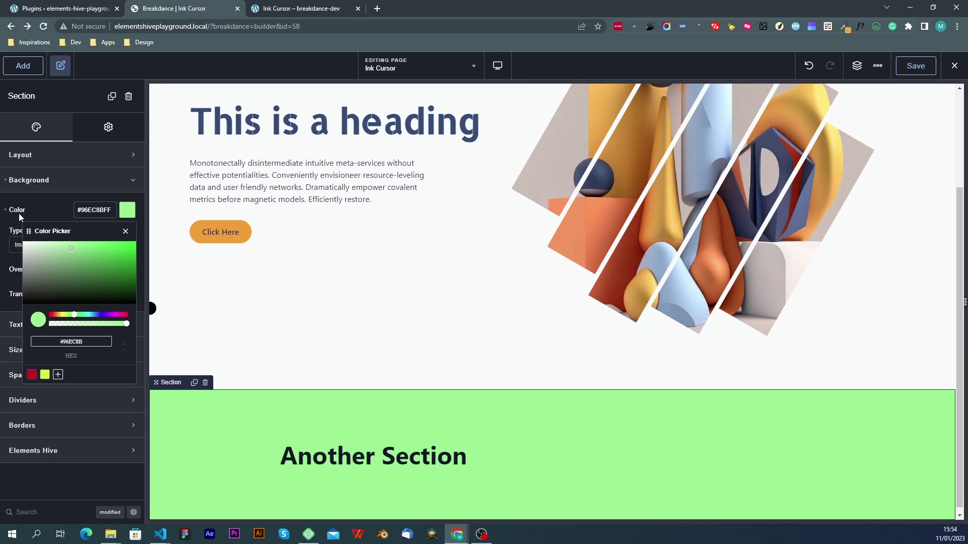
left_click(5, 211)
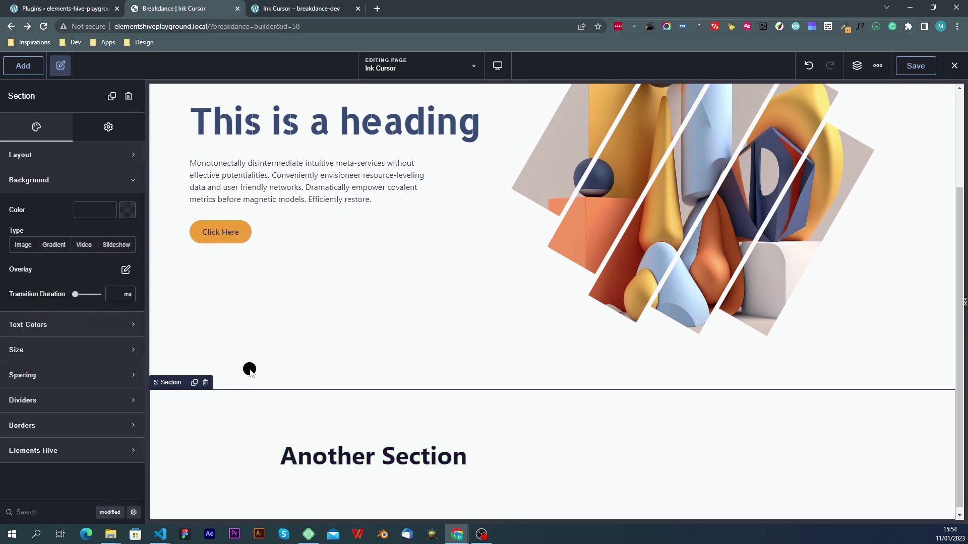
left_click(51, 451)
Set the top section's ink cursor to Normal blending and black #000000
left_click(126, 388)
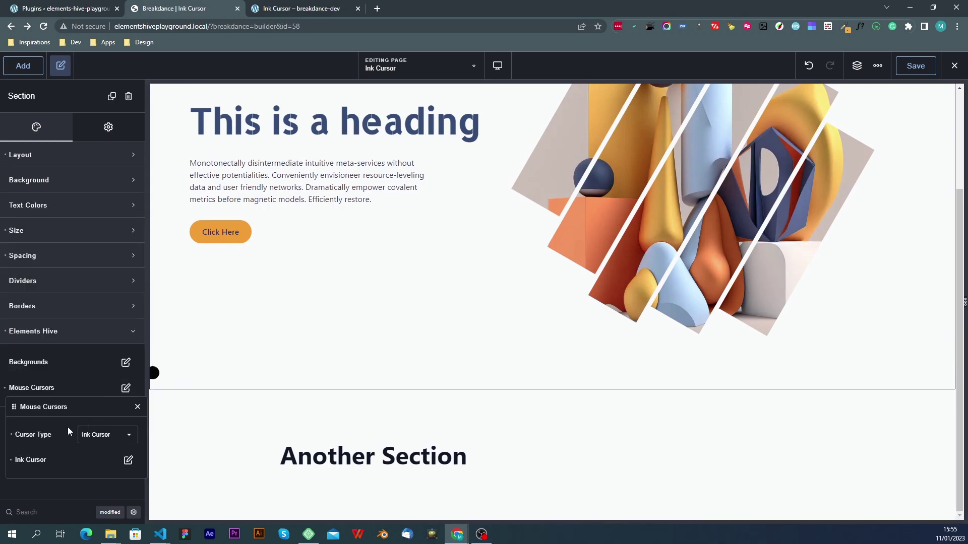
left_click(127, 459)
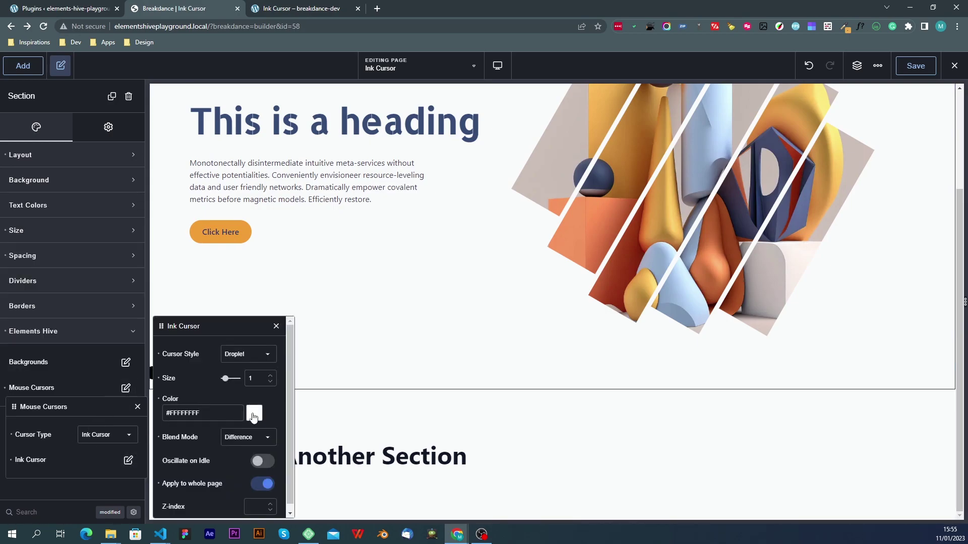
left_click(247, 438)
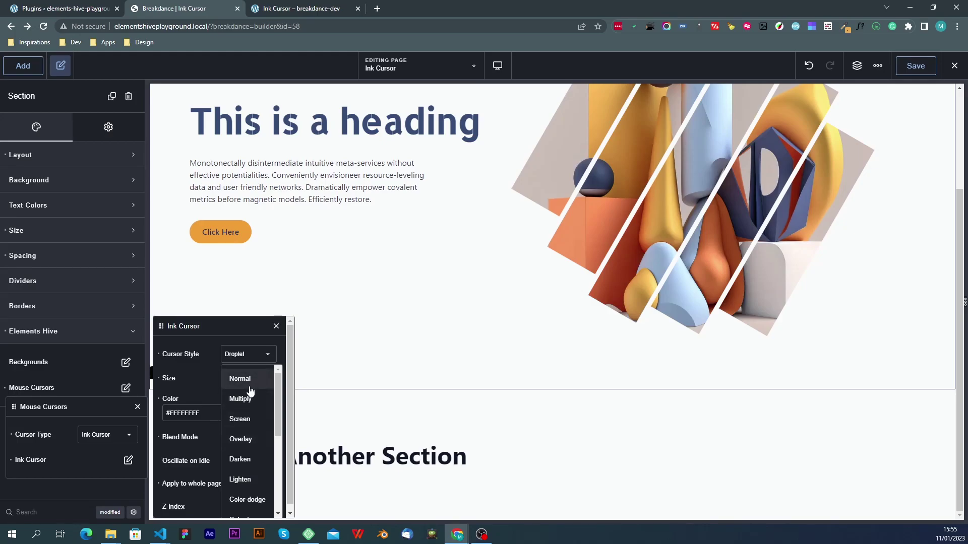
left_click(251, 379)
left_click(252, 420)
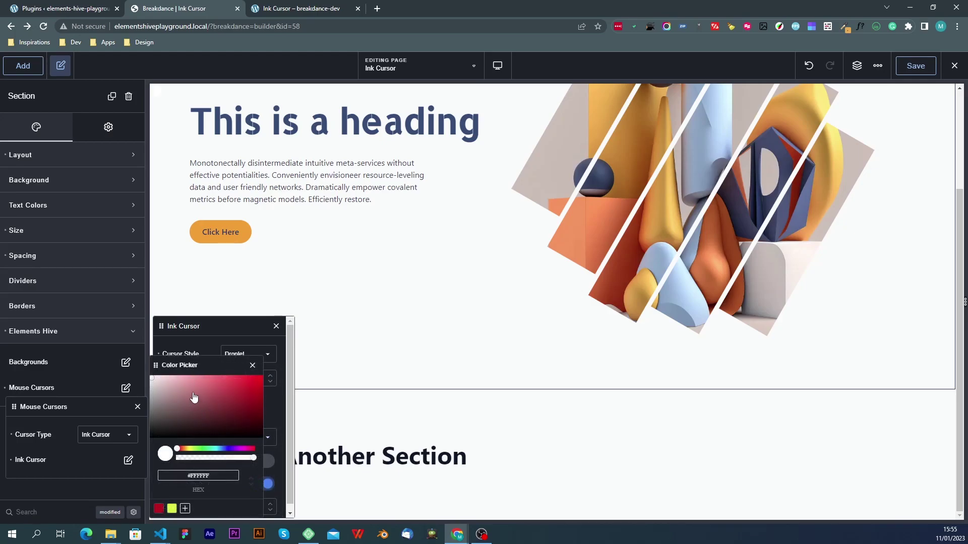
left_click_drag(195, 401, 112, 477)
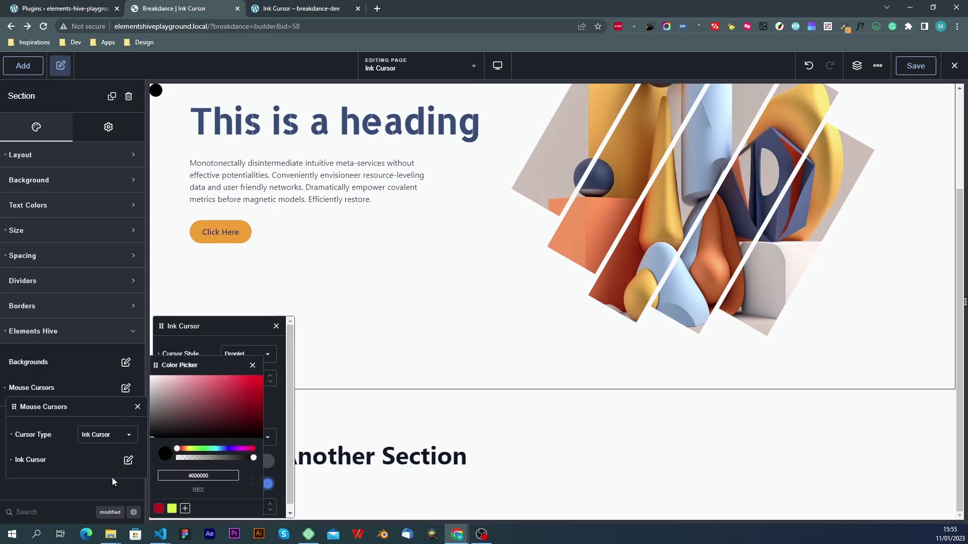
left_click(177, 287)
Reselect the top section and turn off the ink cursor's Apply to whole page
left_click(199, 456)
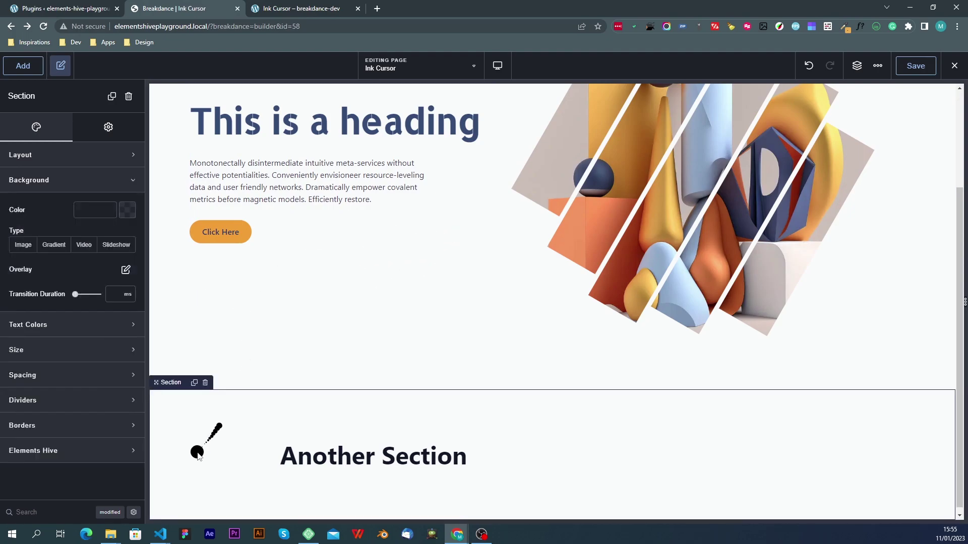
left_click(190, 327)
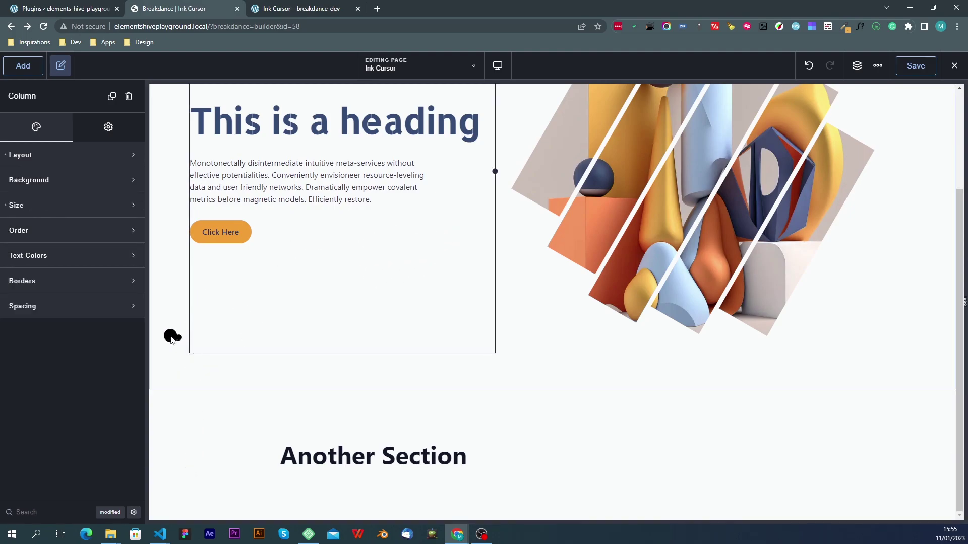
left_click(171, 337)
left_click(126, 388)
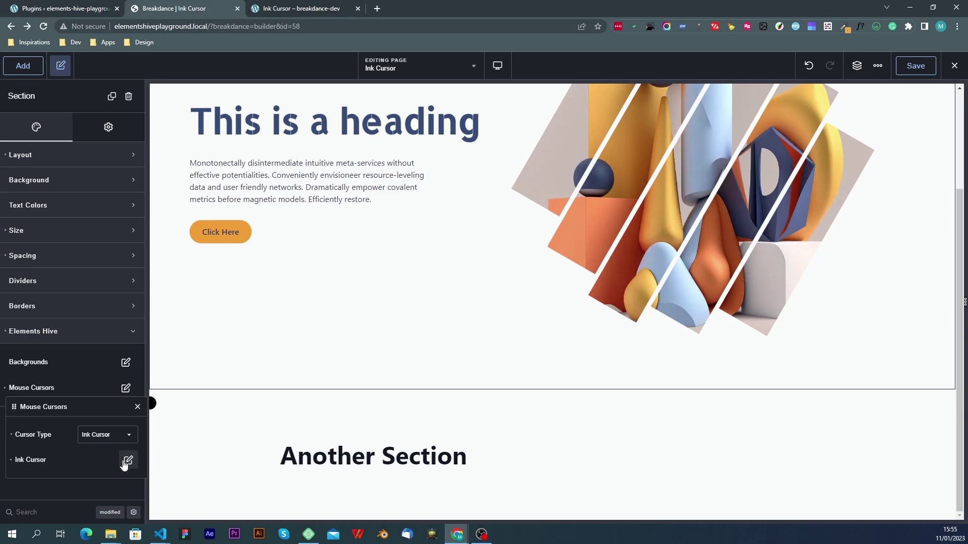
left_click(127, 461)
left_click(261, 484)
Select the lower section and set its Mouse Cursors Cursor Type to Ink Cursor
left_click(220, 415)
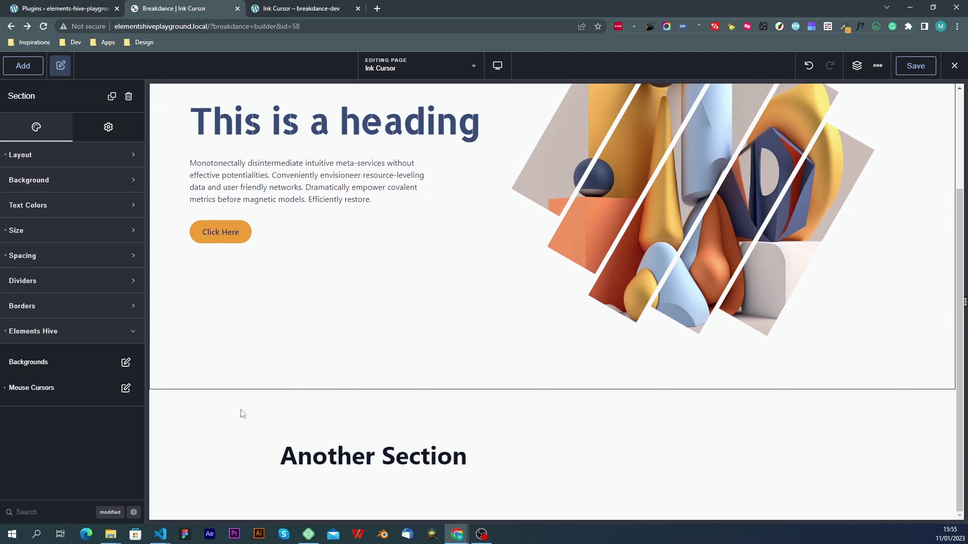
left_click(179, 436)
scroll(248, 435, "down", 1)
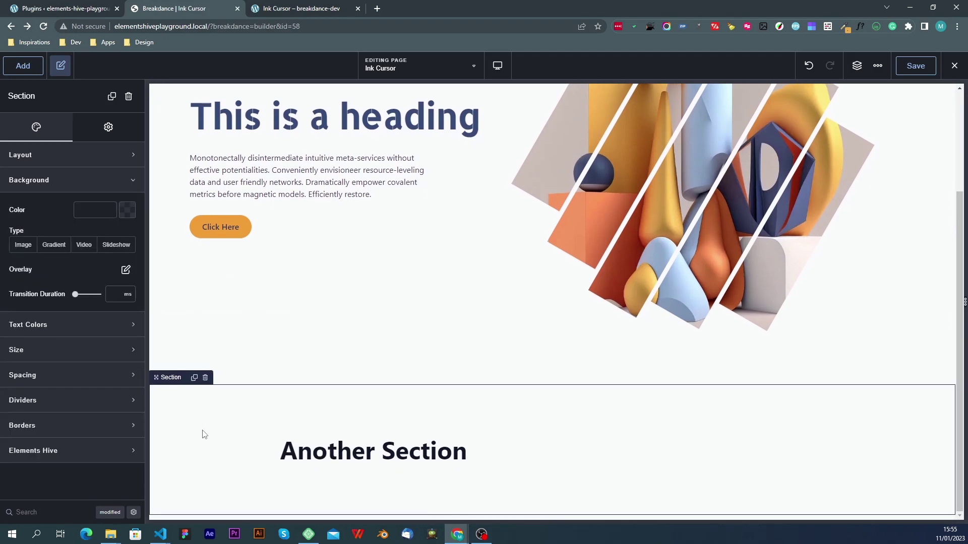
left_click(72, 452)
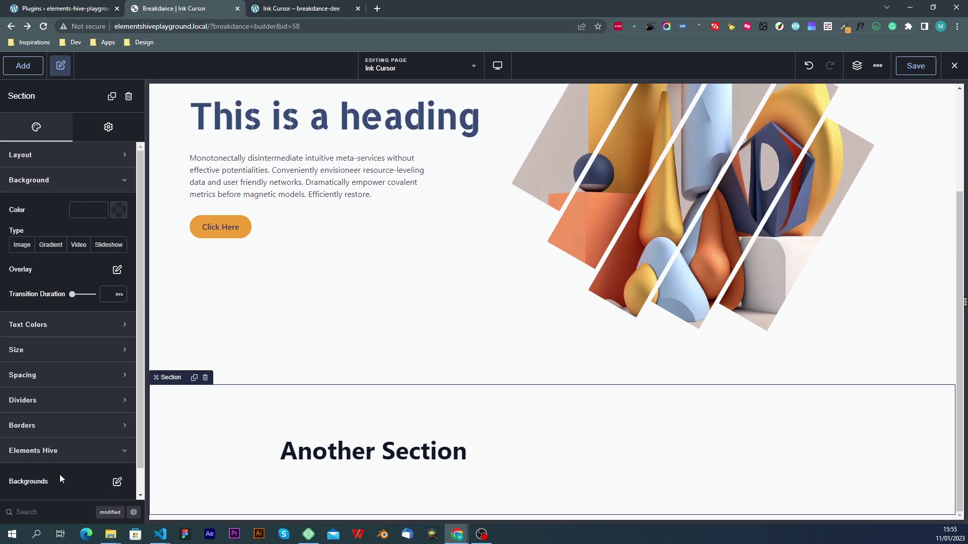
left_click(115, 484)
left_click(138, 465)
scroll(105, 459, "down", 1)
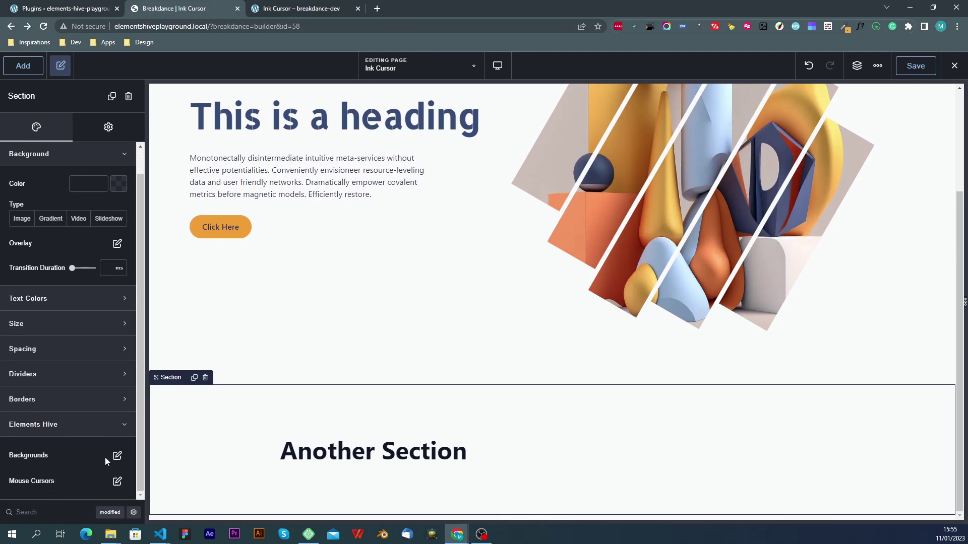
left_click(117, 482)
left_click(126, 493)
left_click(108, 499)
Give the lower section's ink cursor Normal blending and red #DC0909 colour
left_click(128, 507)
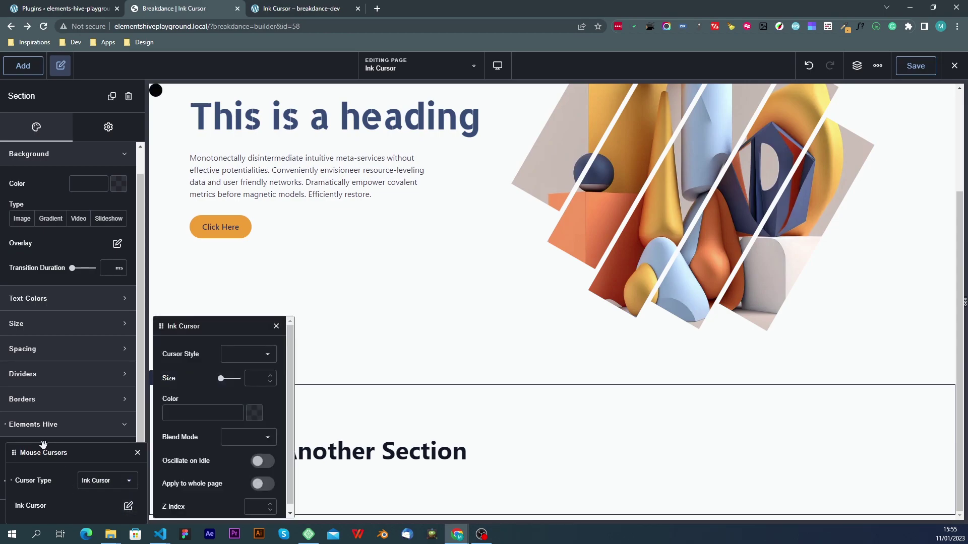
left_click(247, 437)
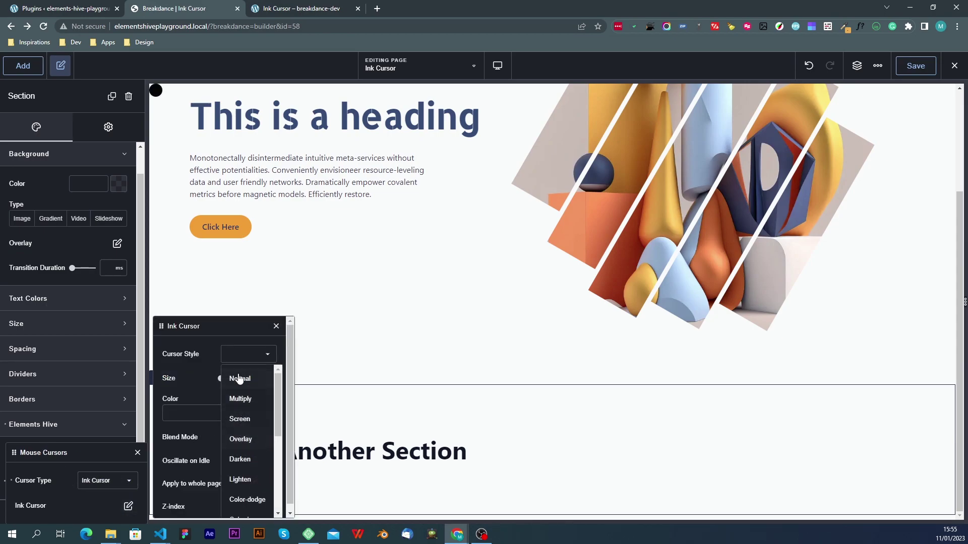
left_click(238, 377)
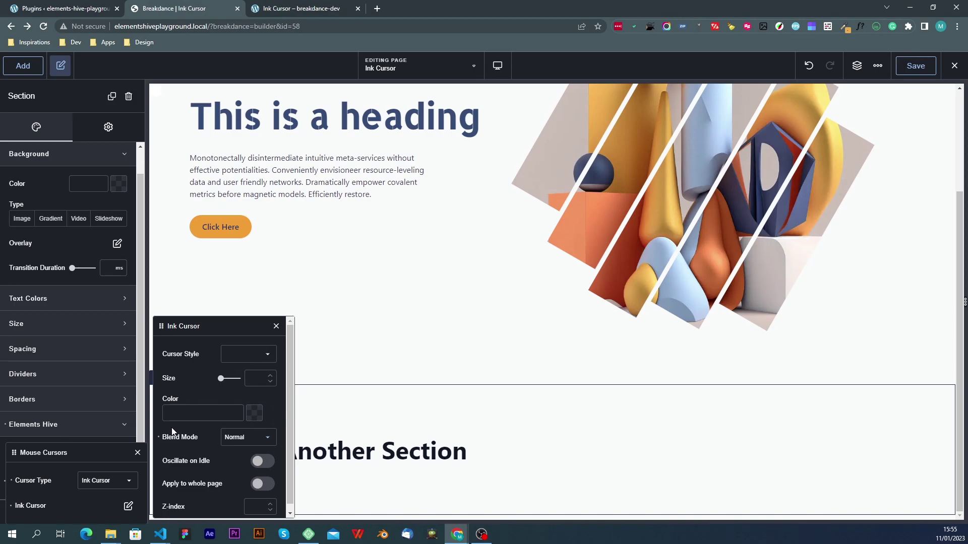
left_click(254, 420)
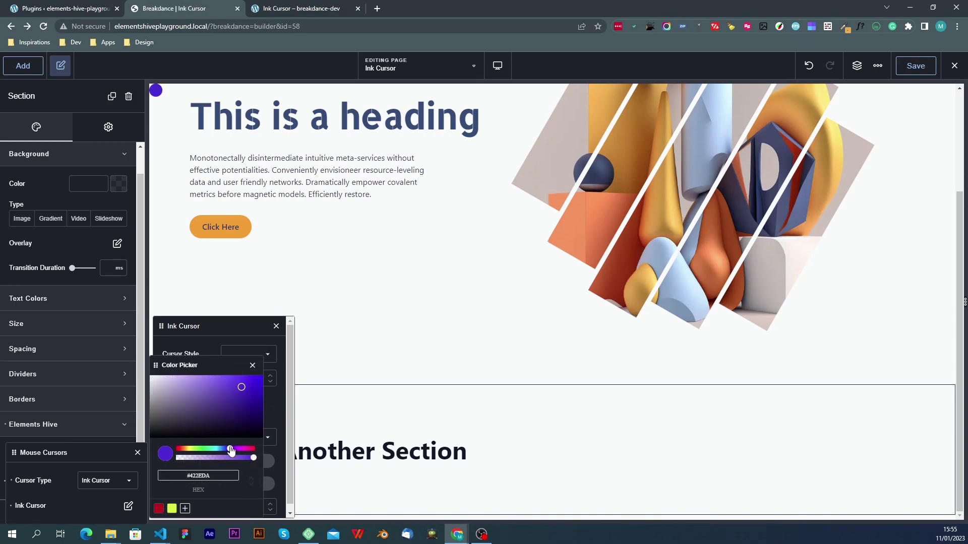
left_click_drag(230, 450, 154, 455)
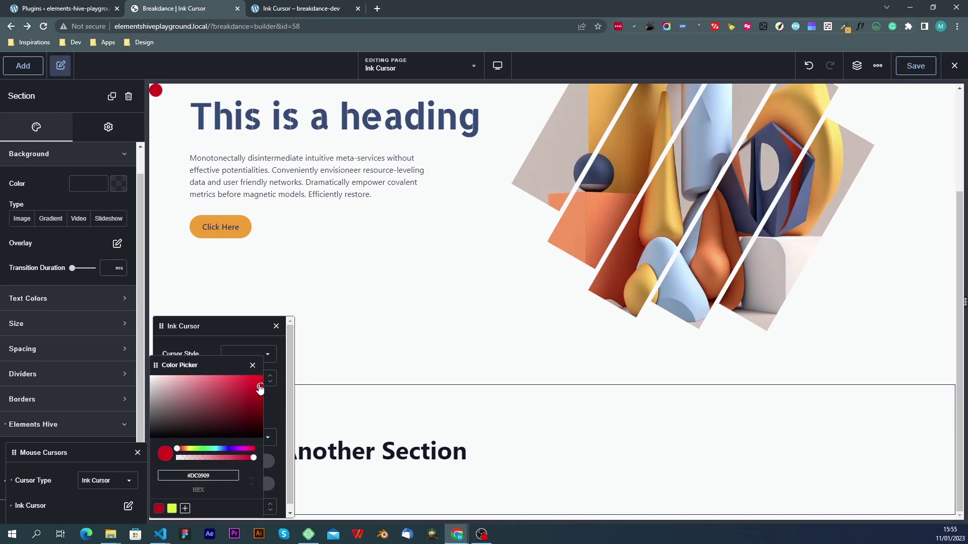
left_click(209, 345)
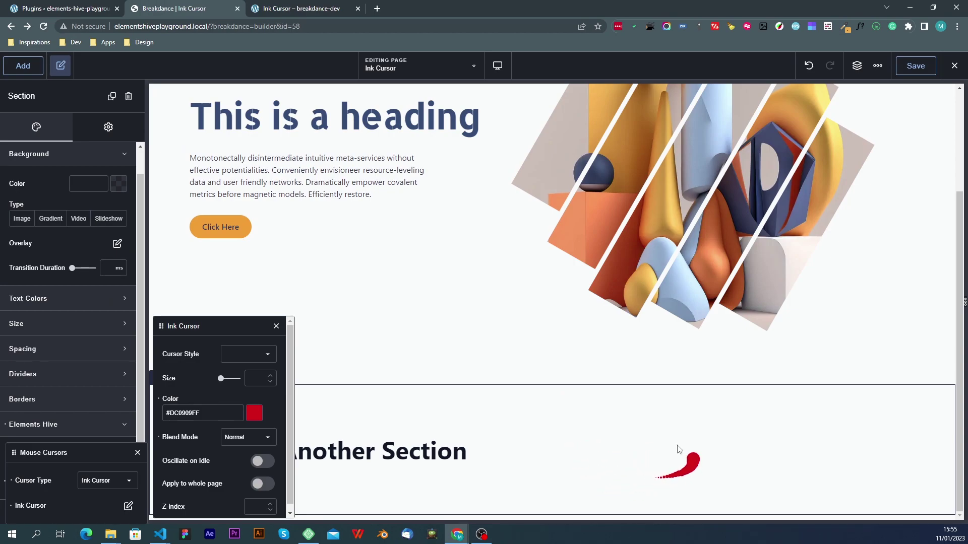
left_click(610, 462)
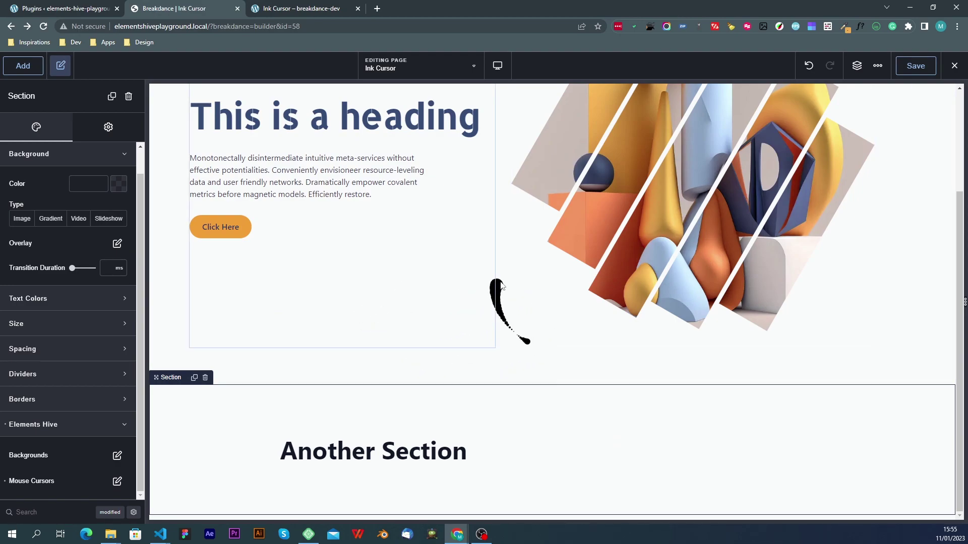
Change the top section's ink cursor style from Droplet to Drop and view the live Ink Cursor page
left_click(261, 367)
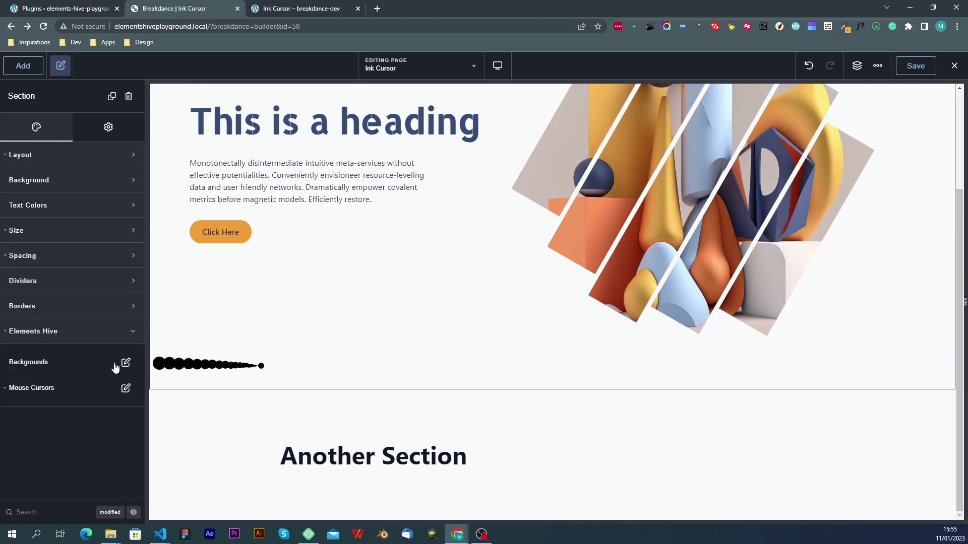
left_click(126, 389)
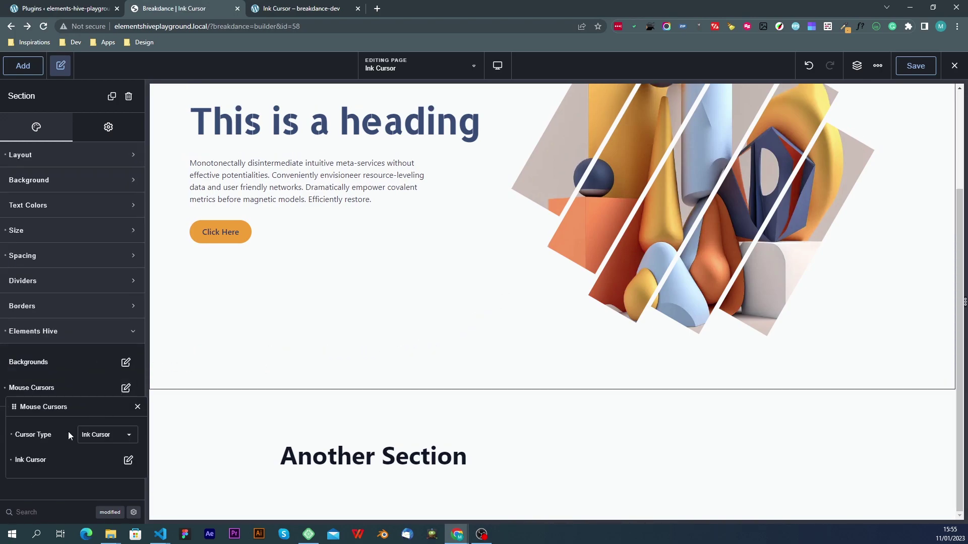
left_click(127, 461)
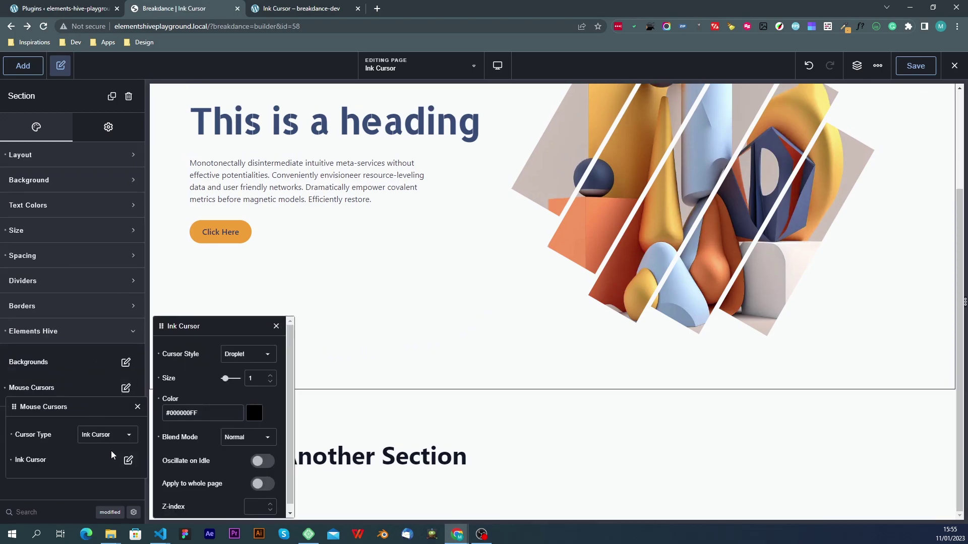
left_click(250, 357)
left_click(246, 361)
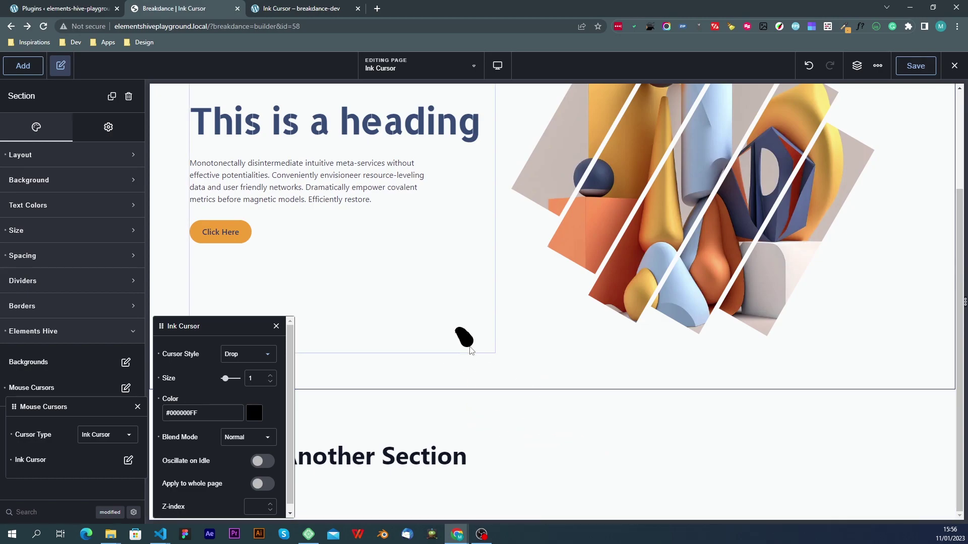
left_click(569, 461)
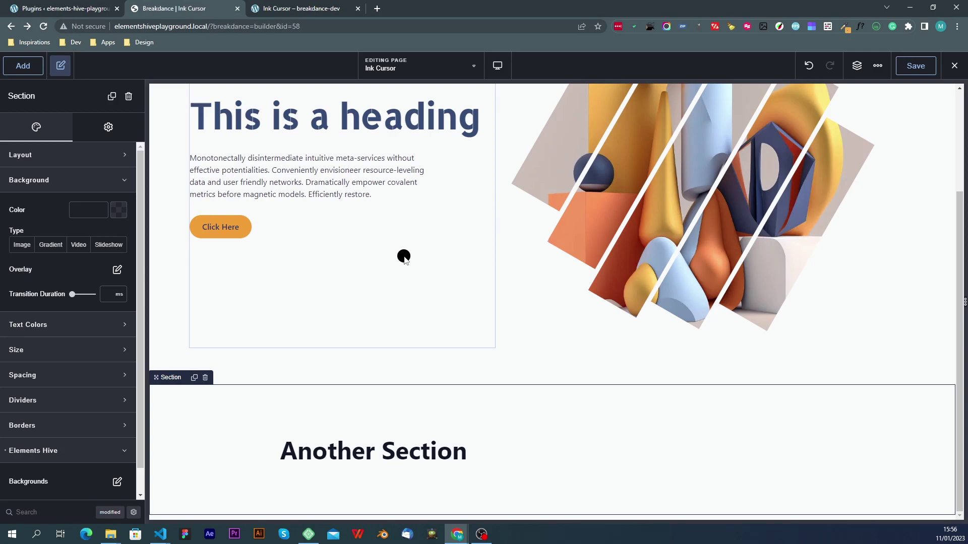
left_click(301, 8)
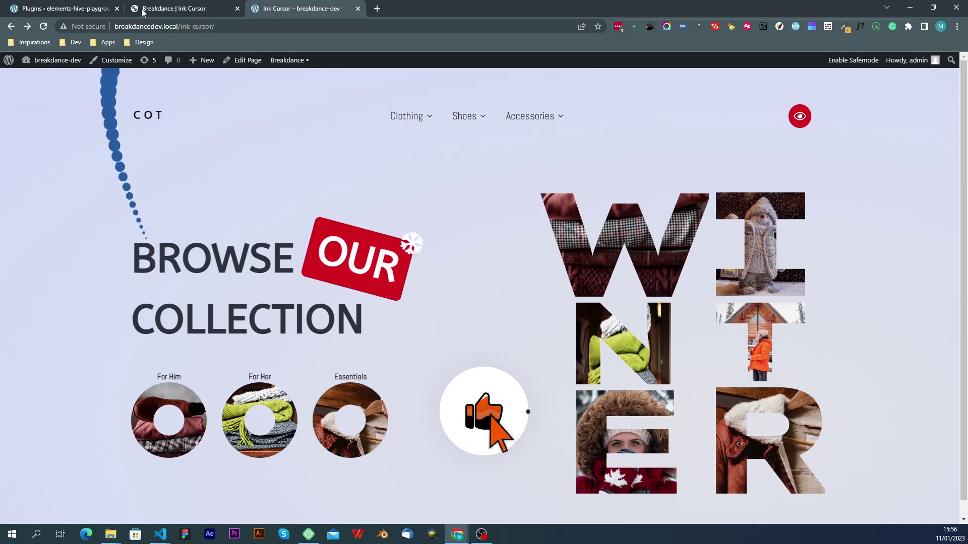
Return to the 'Breakdance | Ink Cursor' builder tab to keep editing the page
left_click(165, 6)
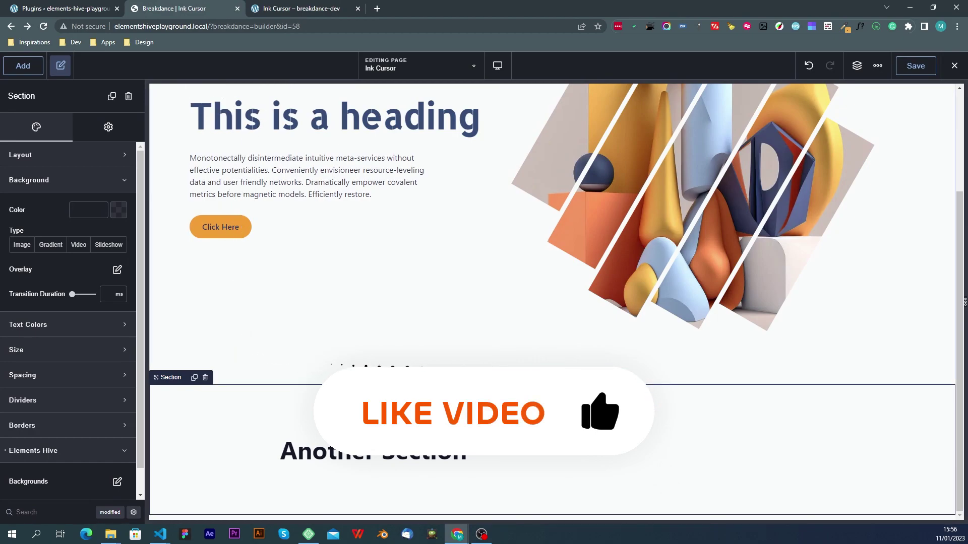